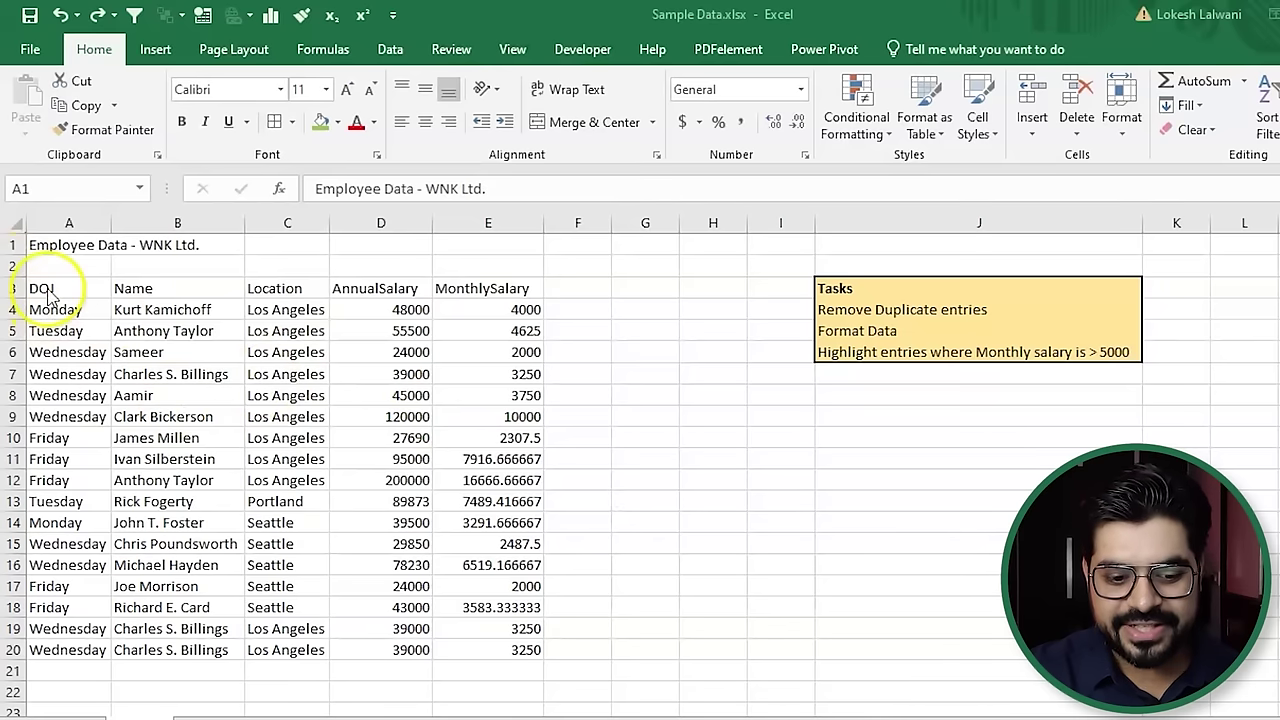
- Inspect the duplicate records, then select the whole employee table with its headers
{"action": "mouse_move", "coordinate": [44, 289]}
{"action": "left_mouse_down"}
{"action": "mouse_move", "coordinate": [517, 617]}
{"action": "mouse_move", "coordinate": [522, 647]}
{"action": "left_mouse_up"}
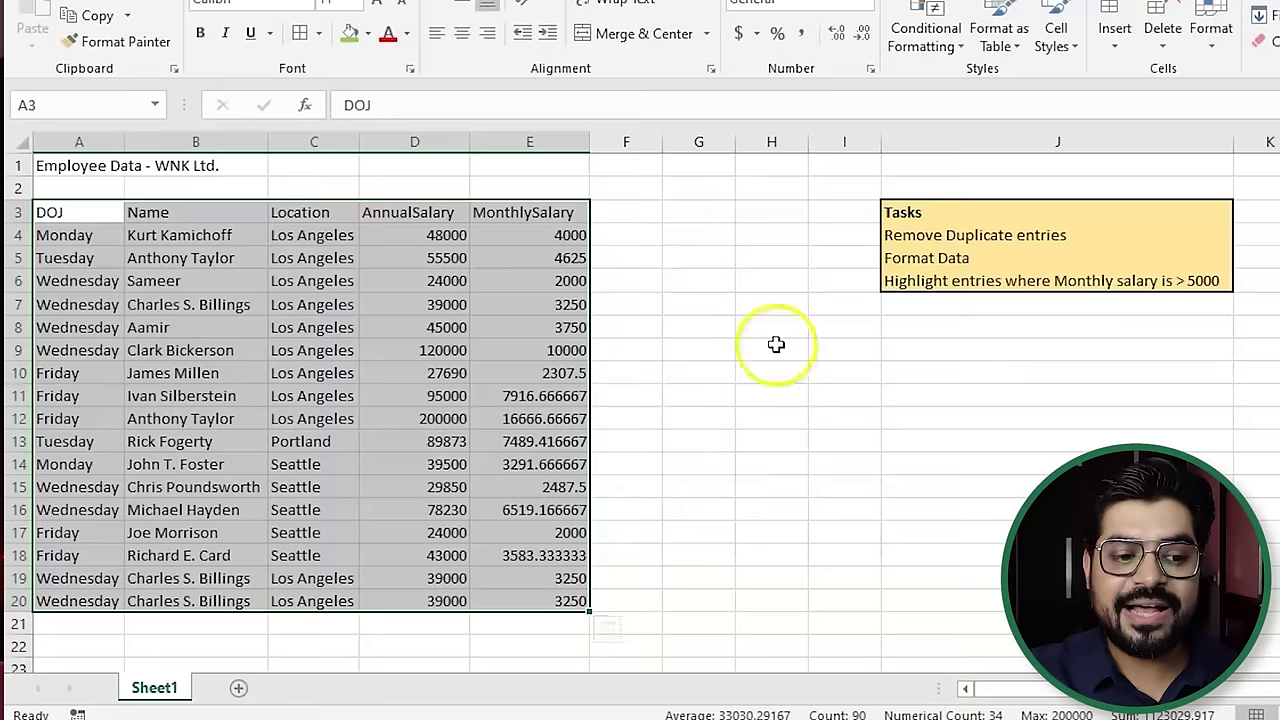
{"action": "left_click", "coordinate": [785, 372]}
{"action": "left_click", "coordinate": [940, 243]}
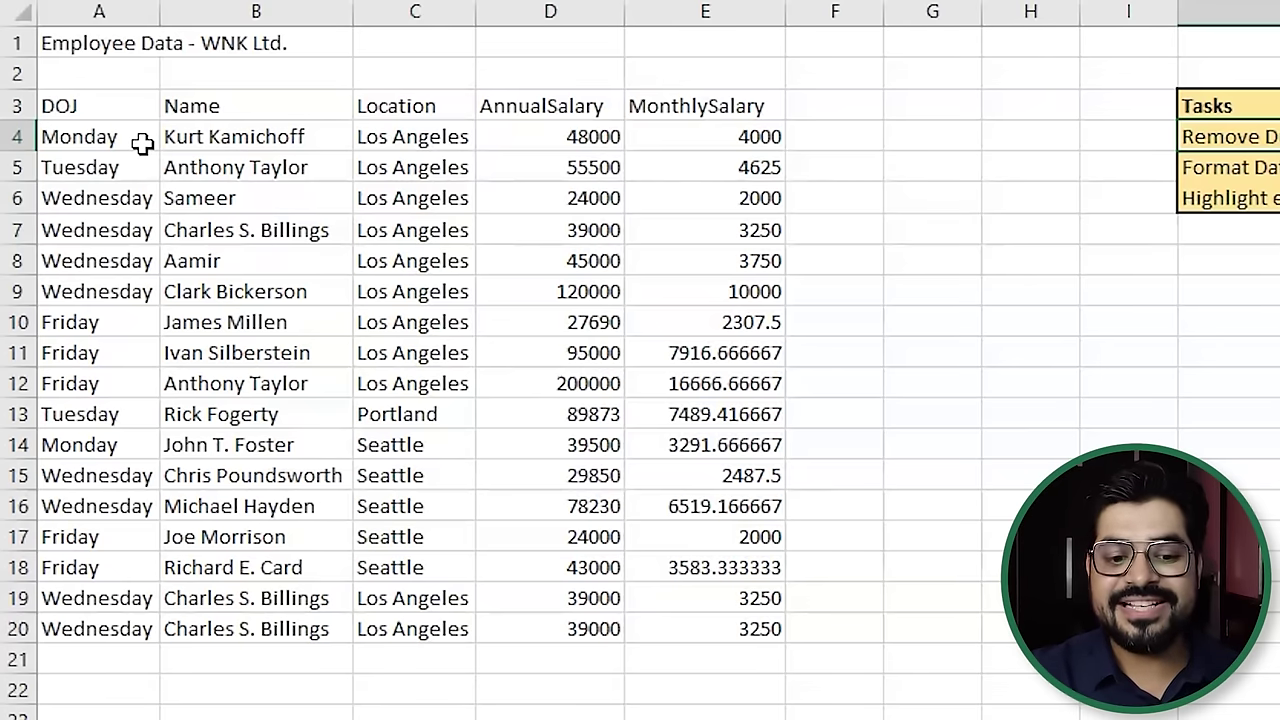
{"action": "left_click_drag", "start_coordinate": [690, 127], "coordinate": [740, 628]}
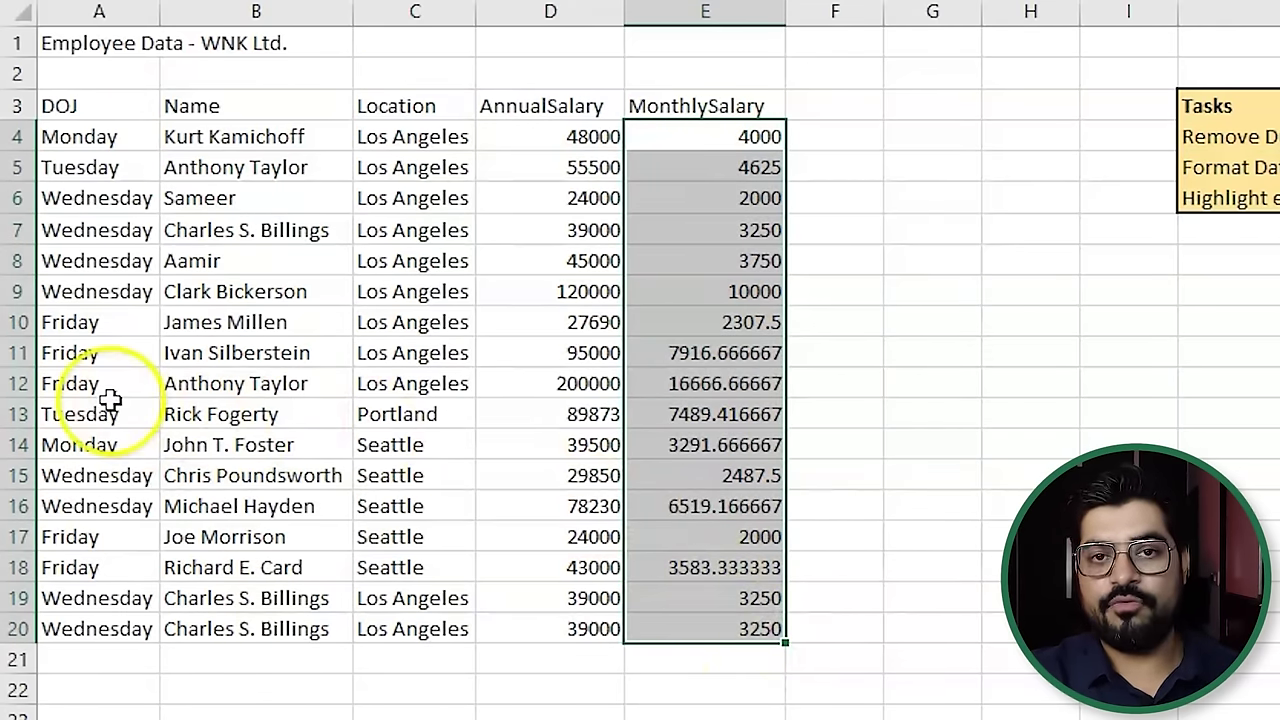
{"action": "left_click_drag", "start_coordinate": [63, 383], "coordinate": [745, 390]}
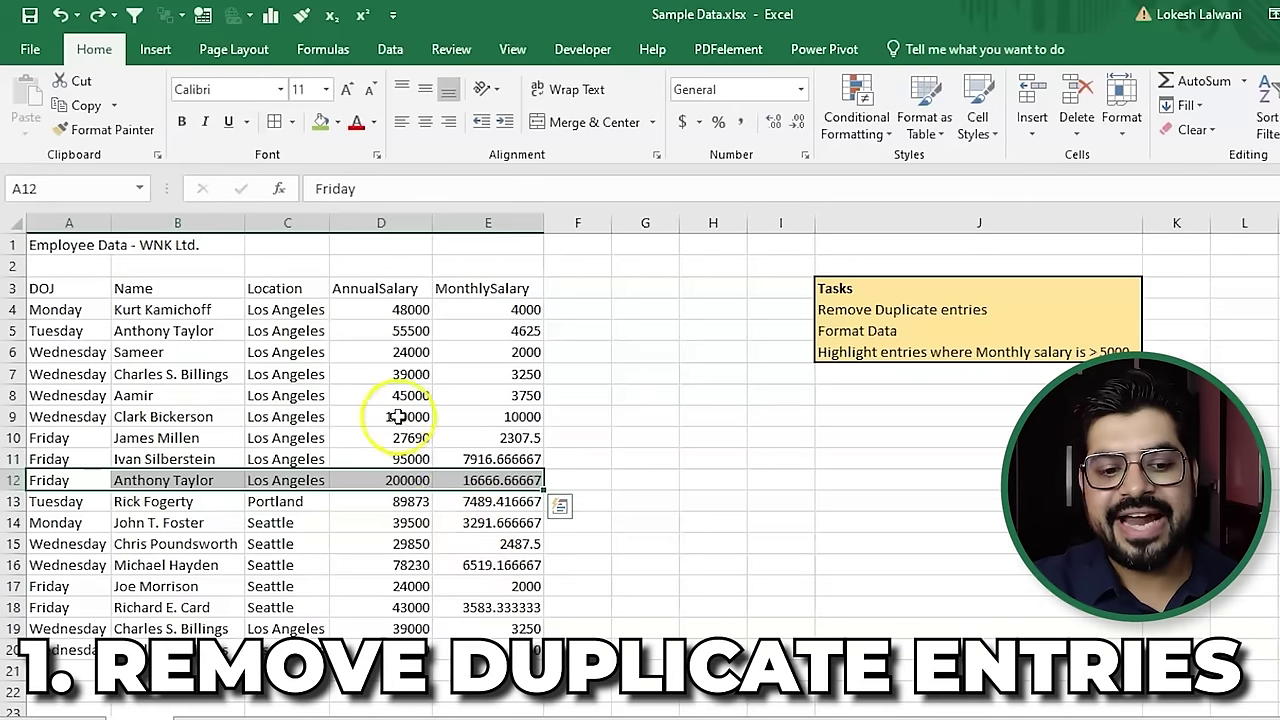
{"action": "left_click", "coordinate": [398, 416]}
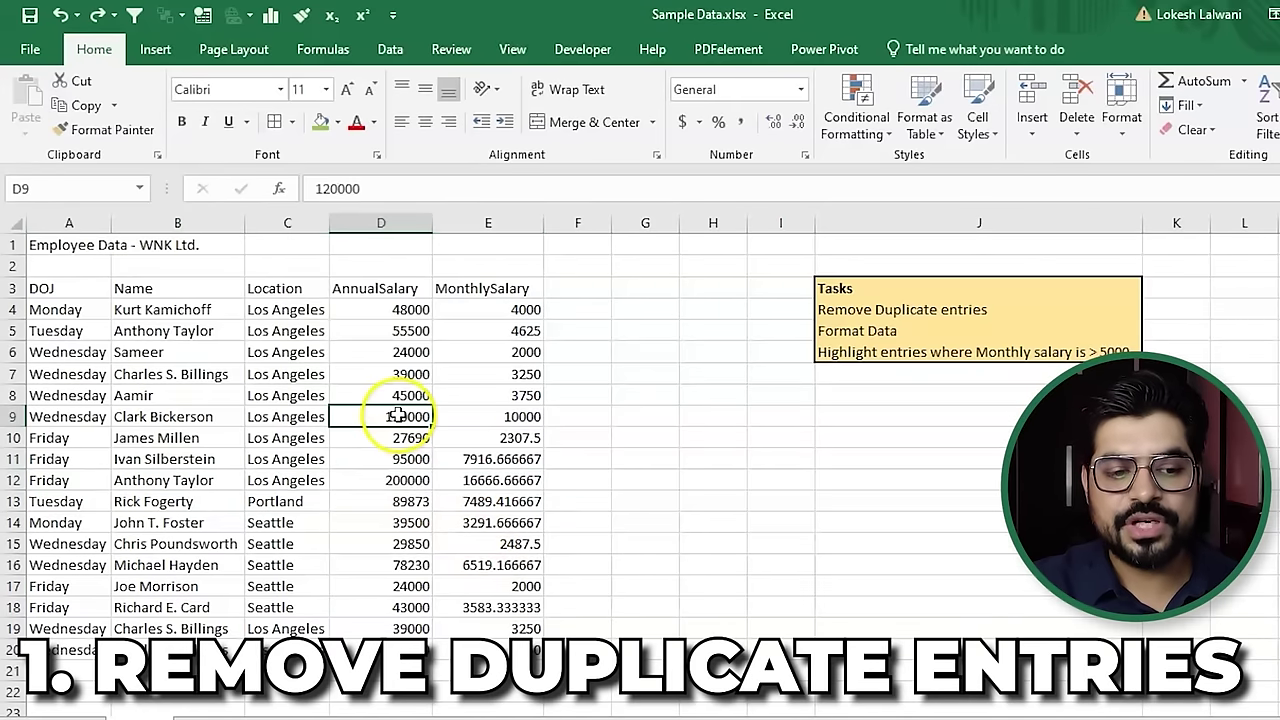
{"action": "left_click", "coordinate": [896, 312]}
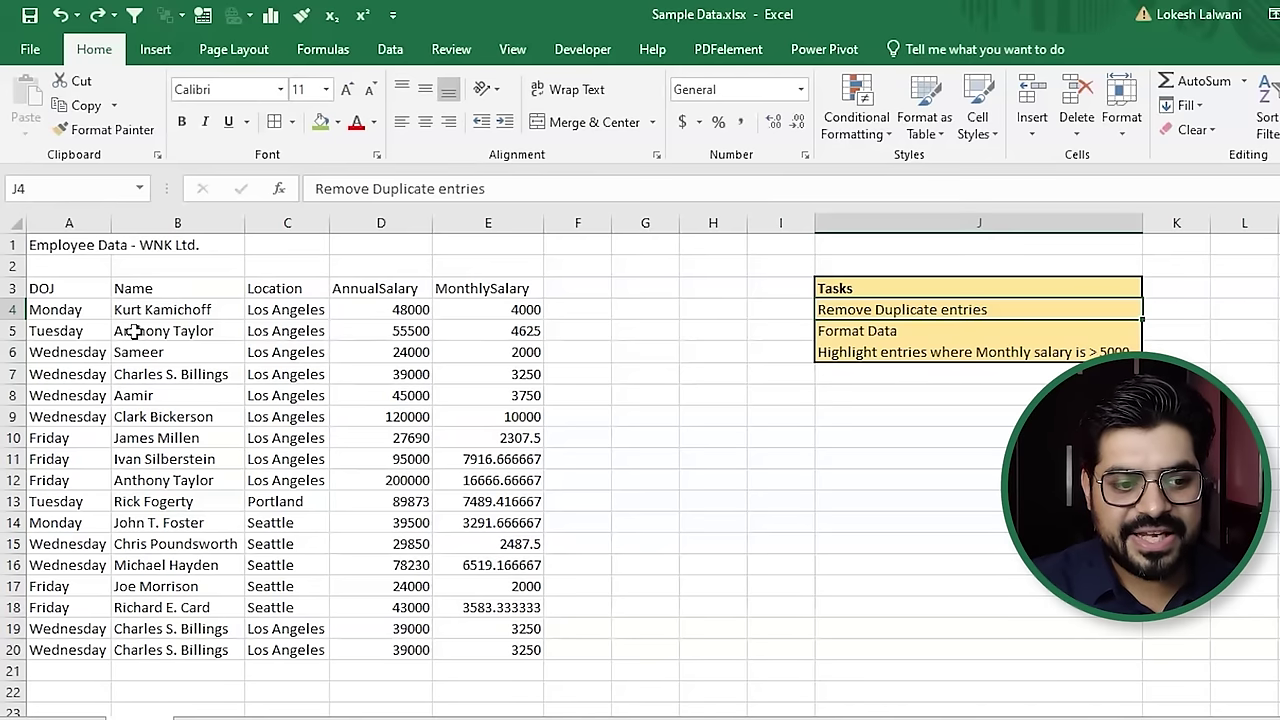
{"action": "left_click", "coordinate": [135, 330]}
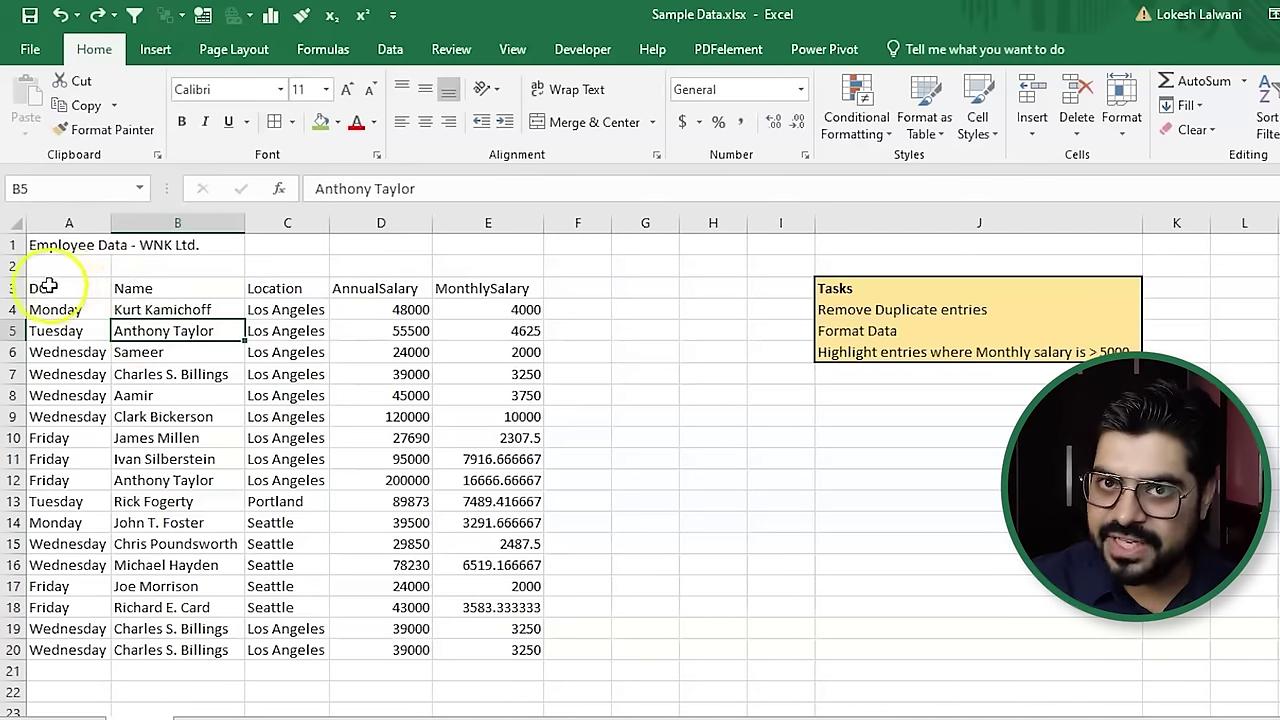
{"action": "left_click_drag", "start_coordinate": [66, 289], "coordinate": [503, 651]}
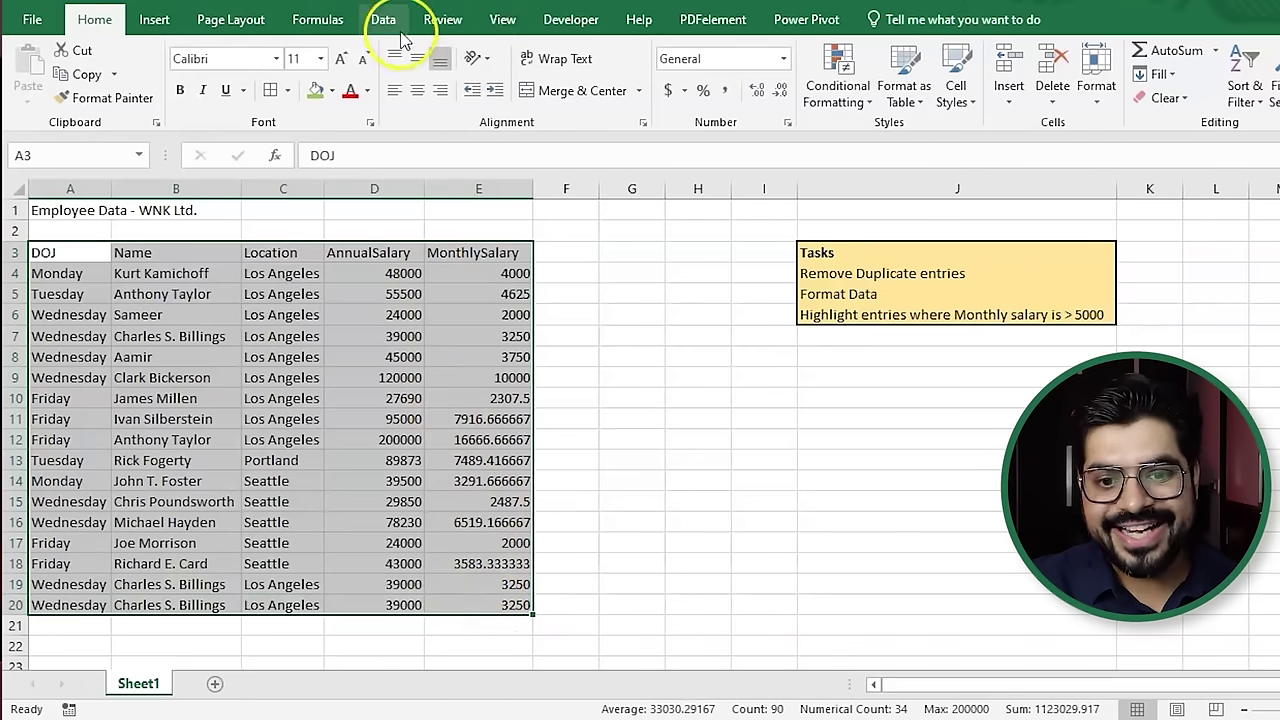
- Run Remove Duplicates comparing all five columns with headers, deleting the 2 duplicate rows
{"action": "left_click", "coordinate": [396, 24]}
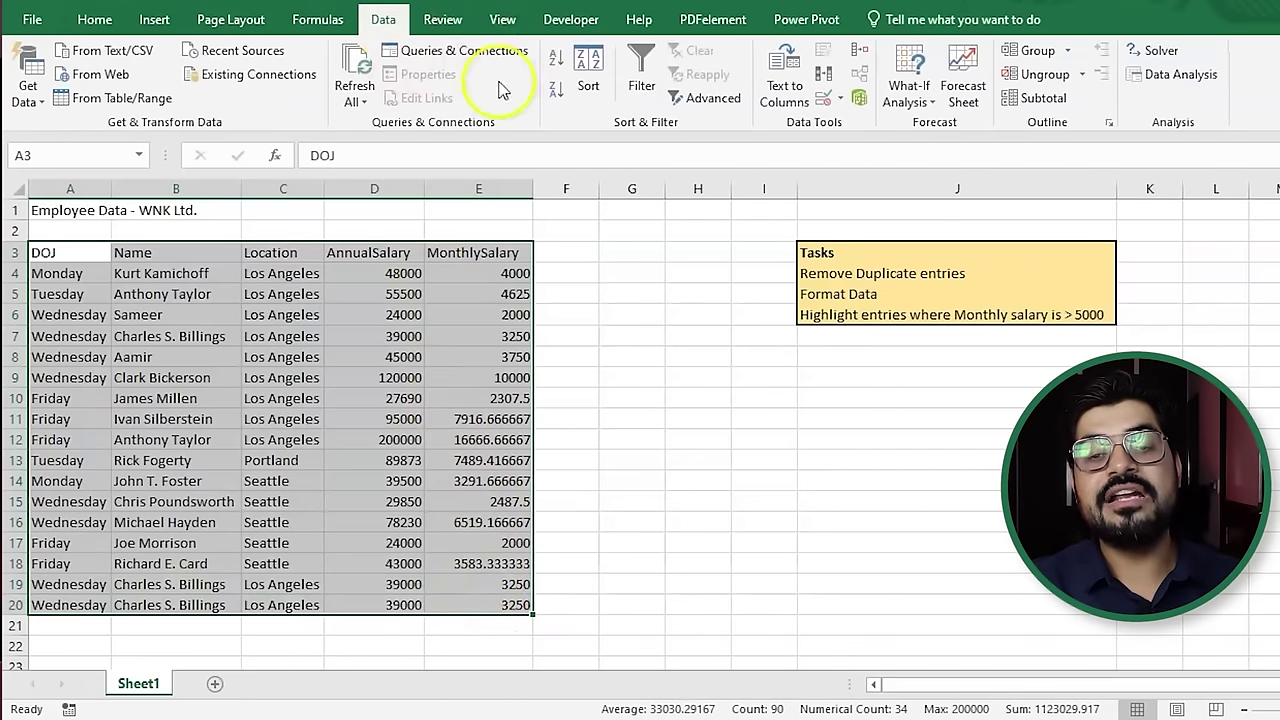
{"action": "left_click", "coordinate": [825, 86]}
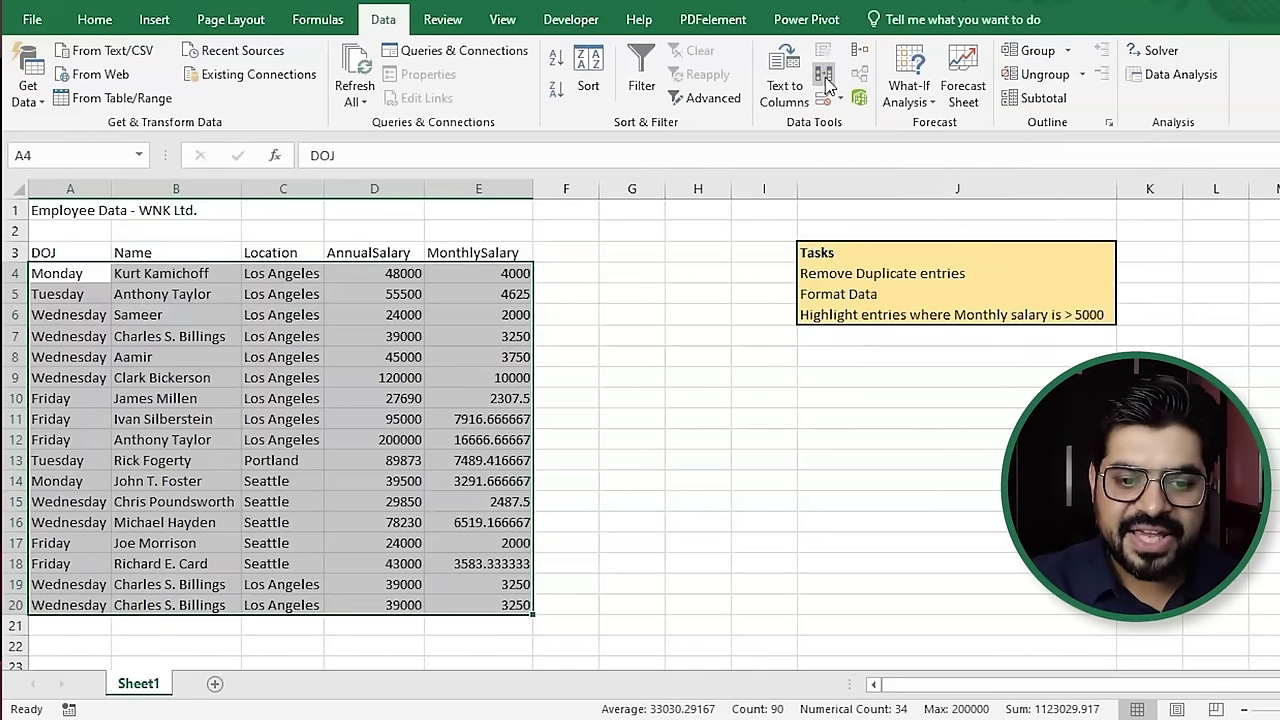
{"action": "left_click_drag", "start_coordinate": [794, 148], "coordinate": [789, 273]}
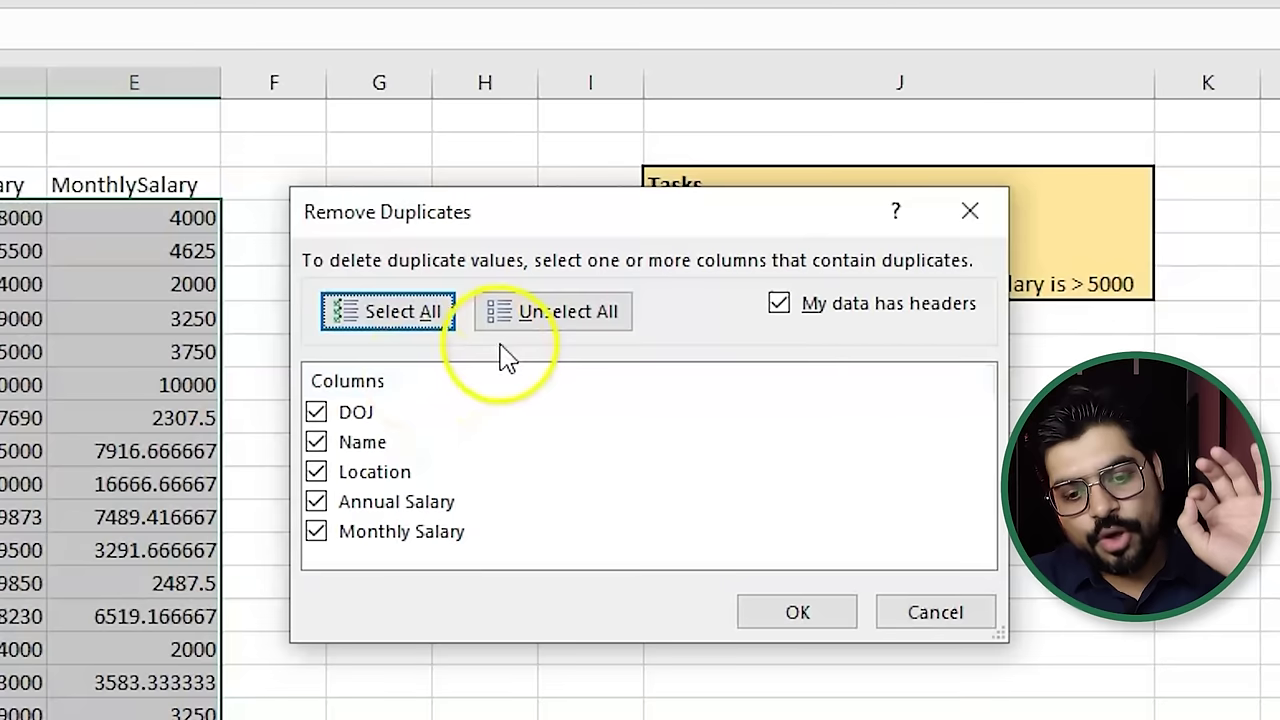
{"action": "left_click", "coordinate": [550, 326]}
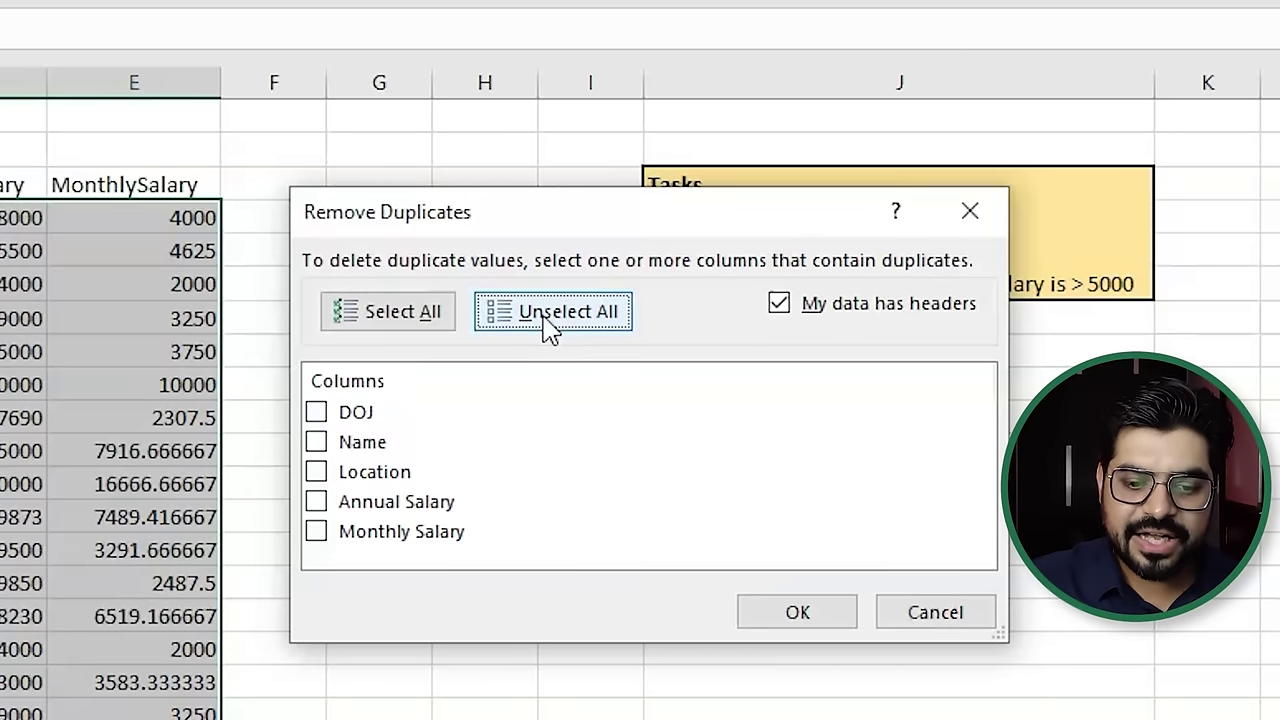
{"action": "left_click", "coordinate": [330, 447]}
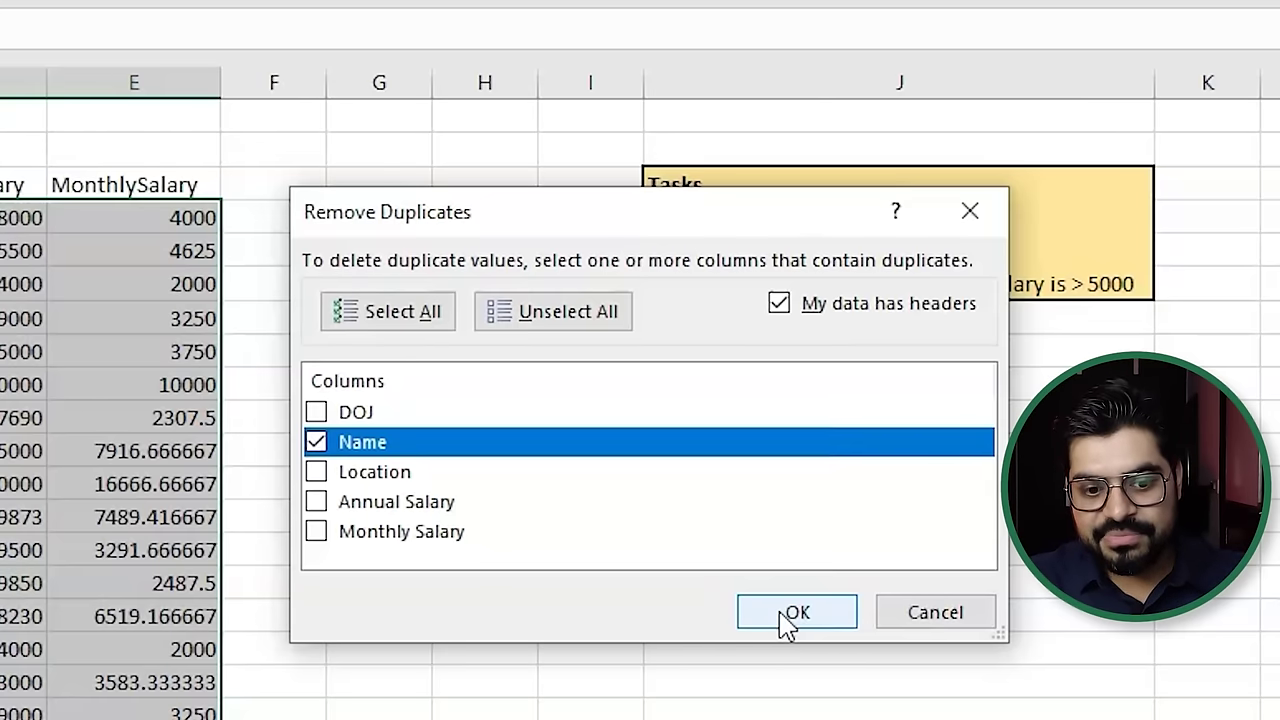
{"action": "left_click", "coordinate": [316, 441]}
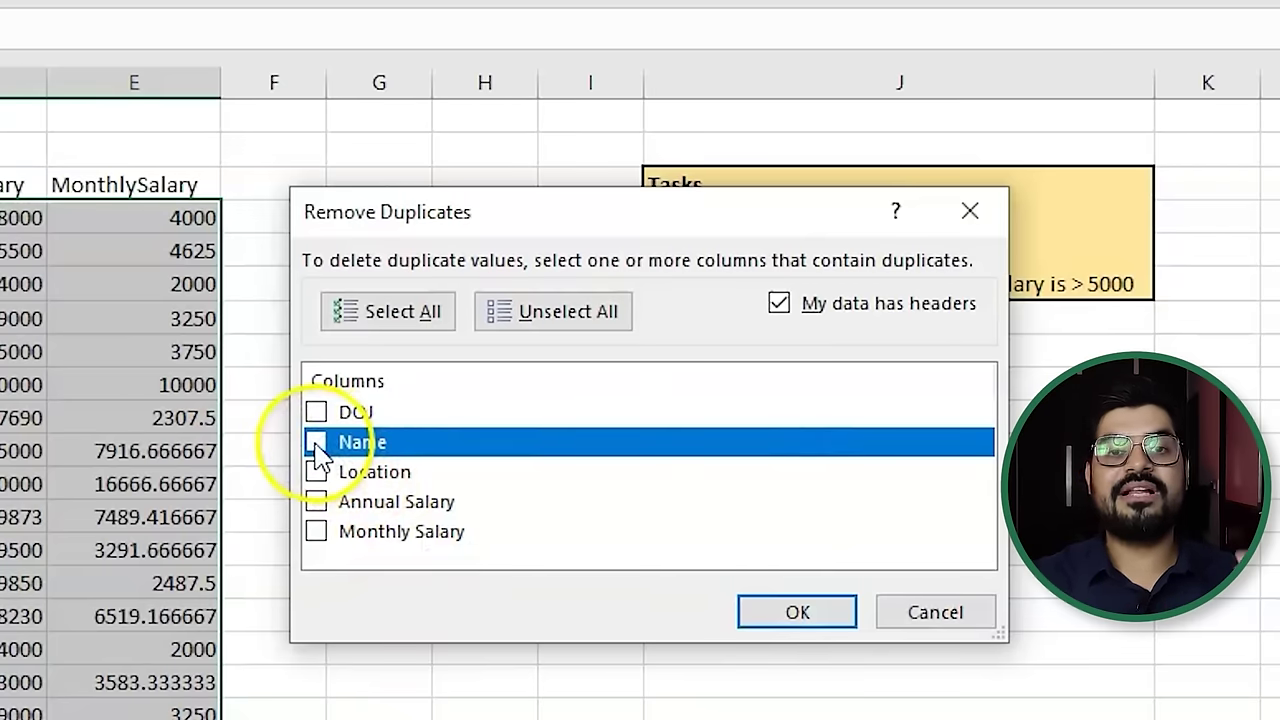
{"action": "left_click", "coordinate": [385, 310]}
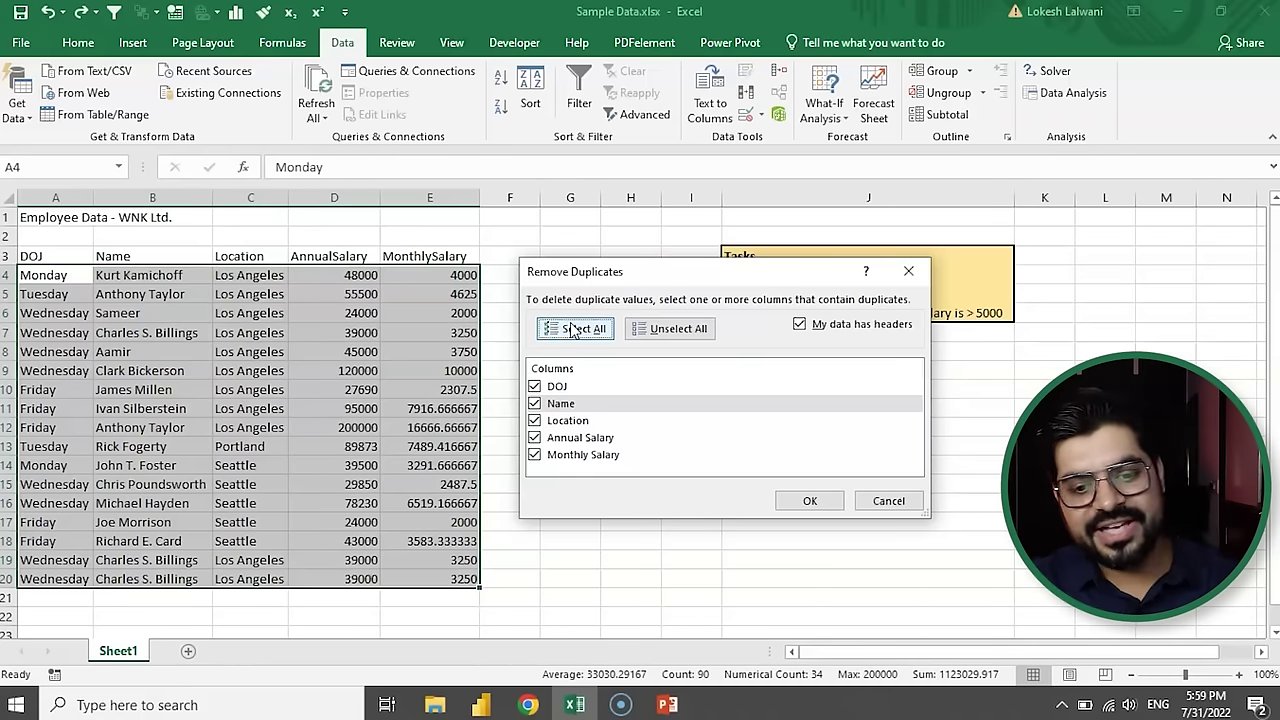
{"action": "left_click", "coordinate": [383, 312]}
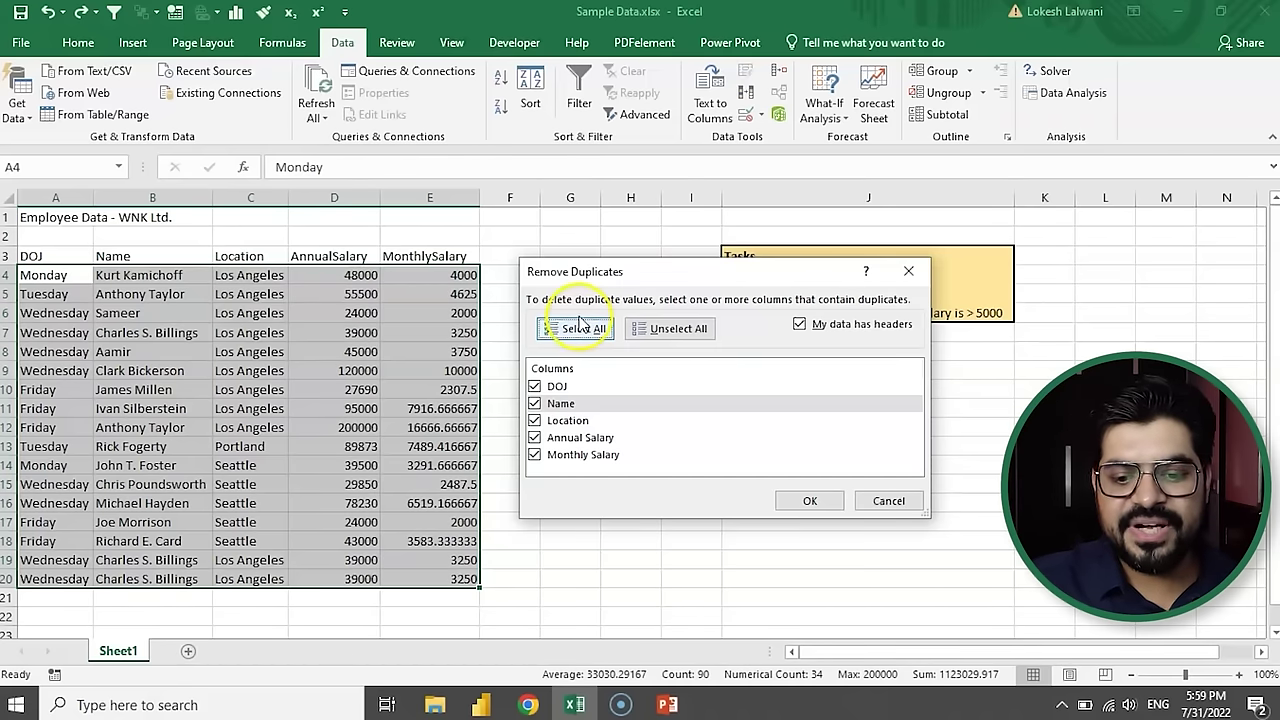
{"action": "left_click", "coordinate": [814, 503]}
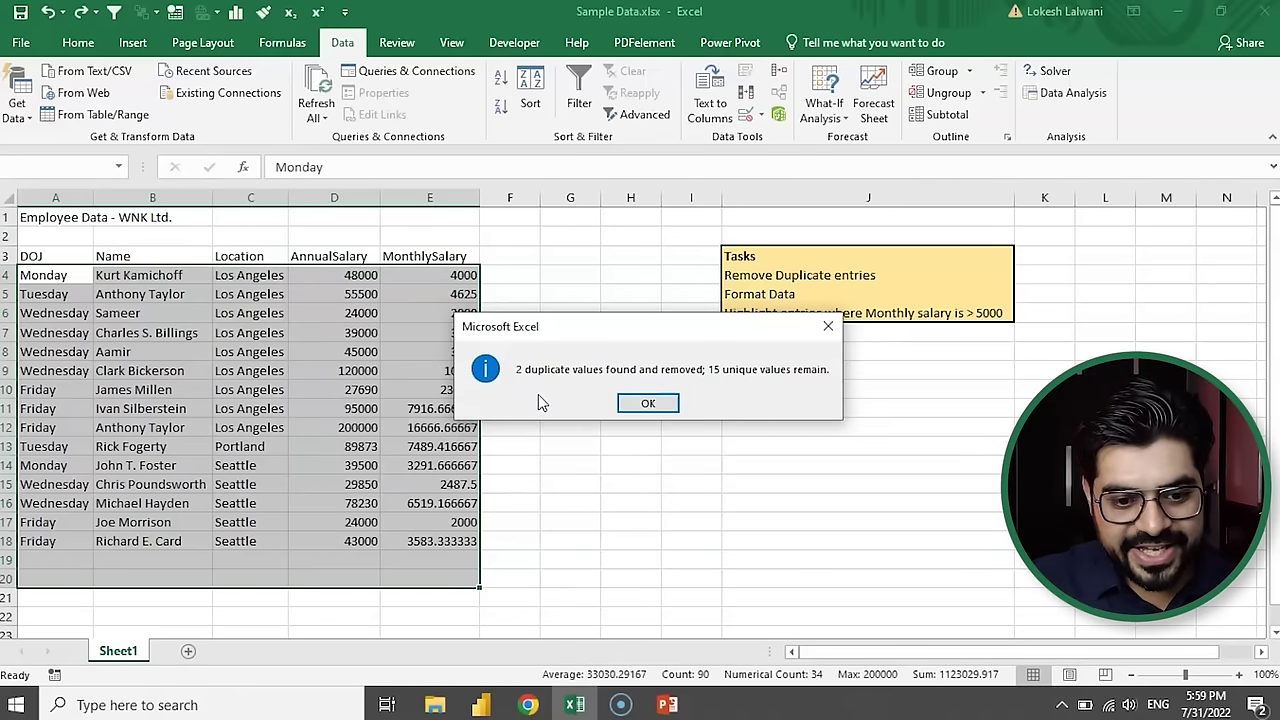
{"action": "left_click", "coordinate": [648, 403]}
- Confirm 15 rows remain and fill the Remove Duplicate entries task cell green
{"action": "left_click", "coordinate": [114, 405]}
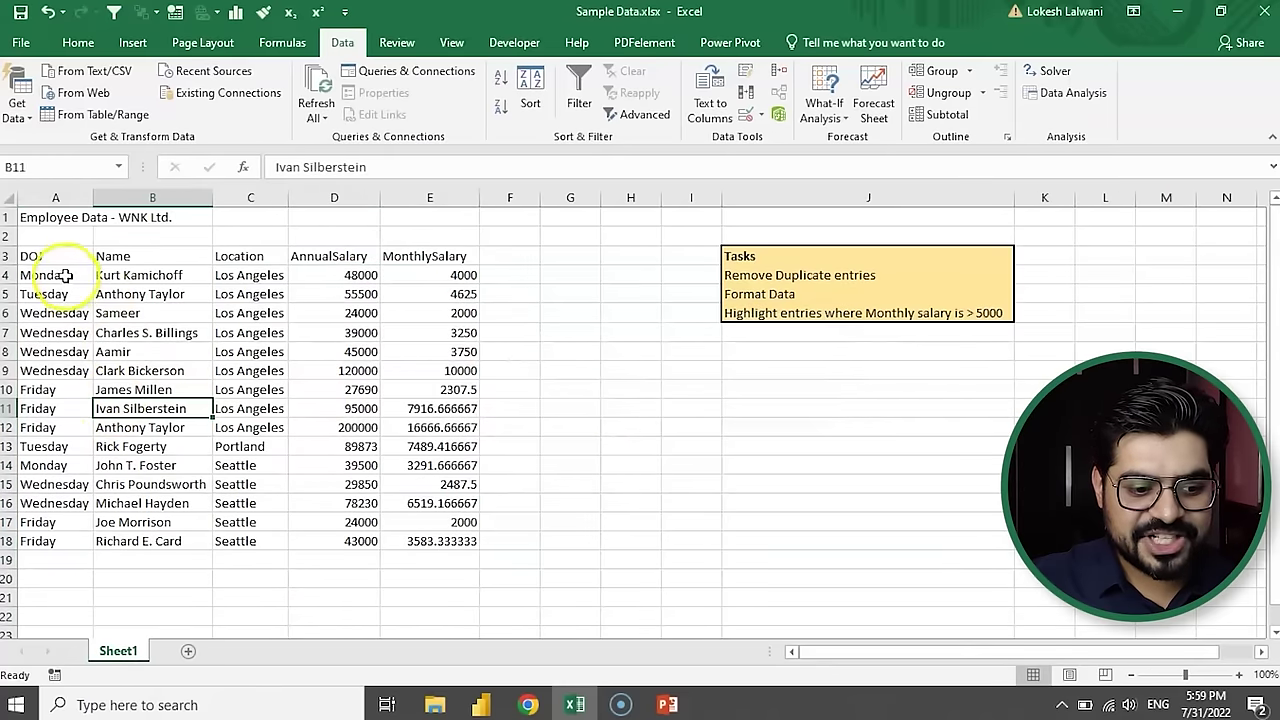
{"action": "left_click_drag", "start_coordinate": [45, 275], "coordinate": [75, 537]}
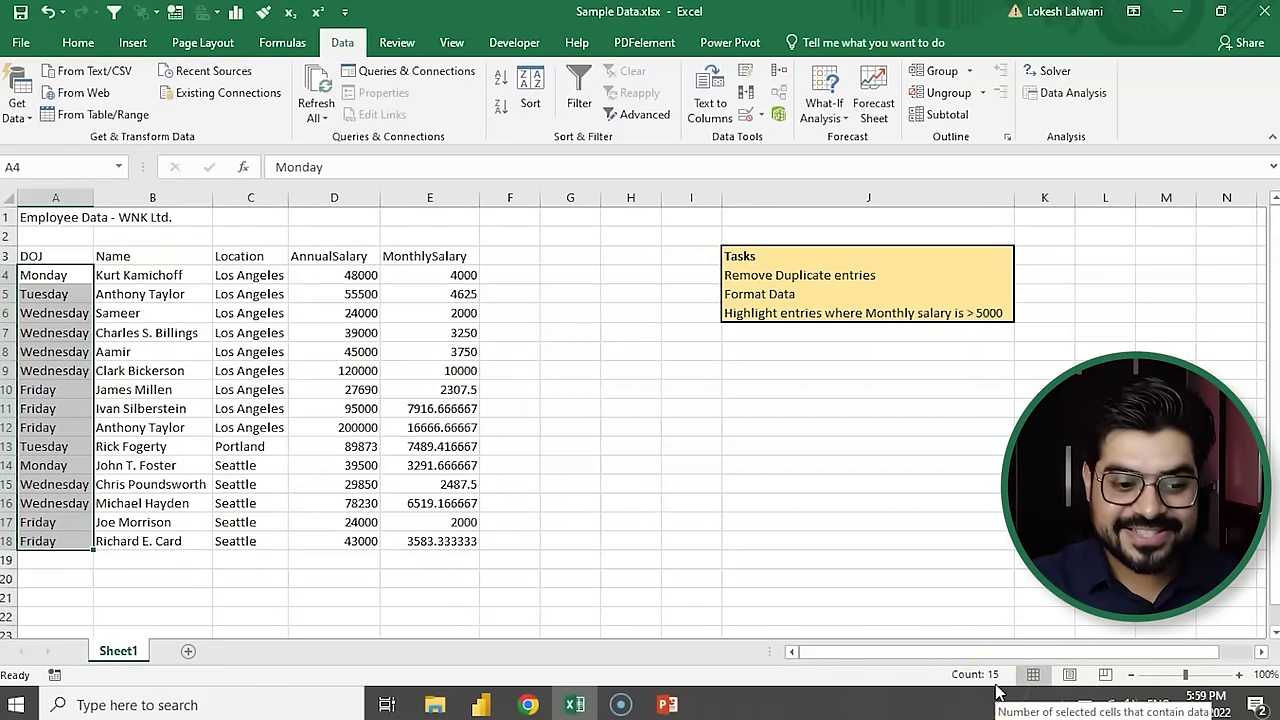
{"action": "left_click", "coordinate": [280, 390]}
{"action": "left_click", "coordinate": [740, 275]}
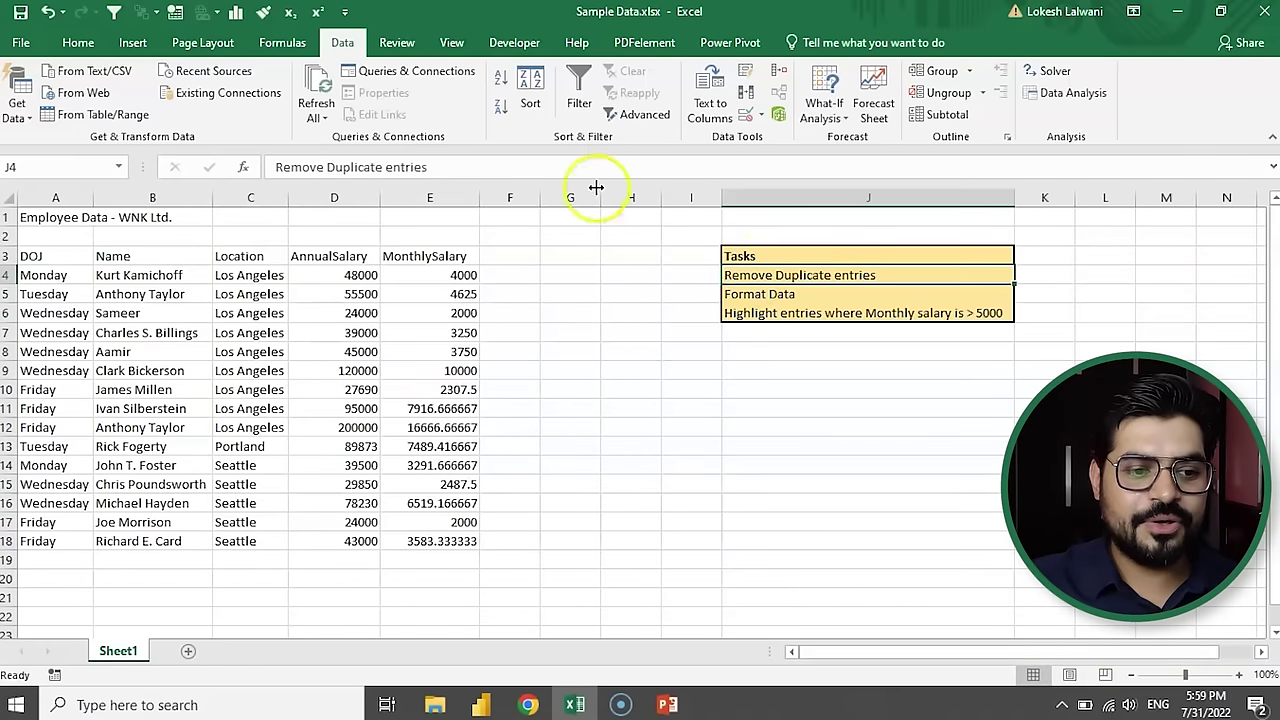
{"action": "left_click", "coordinate": [78, 40]}
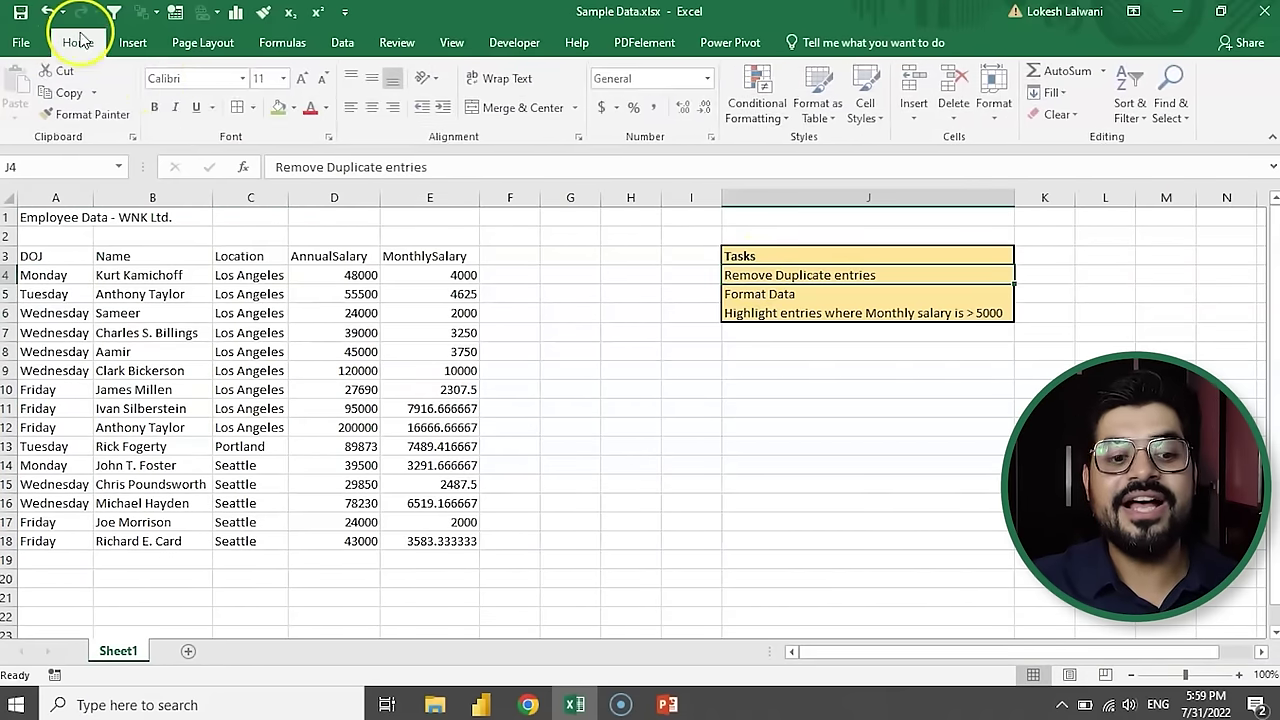
{"action": "left_click", "coordinate": [281, 108]}
{"action": "left_click", "coordinate": [322, 314]}
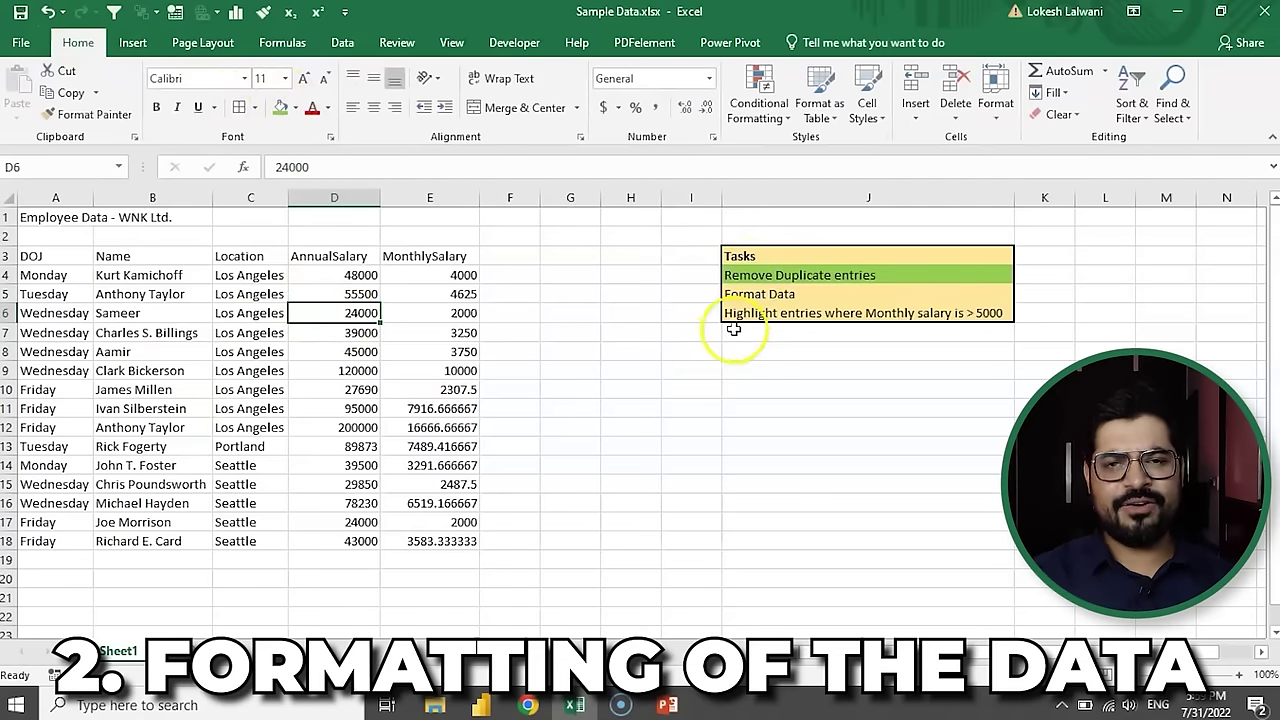
{"action": "left_click", "coordinate": [774, 293]}
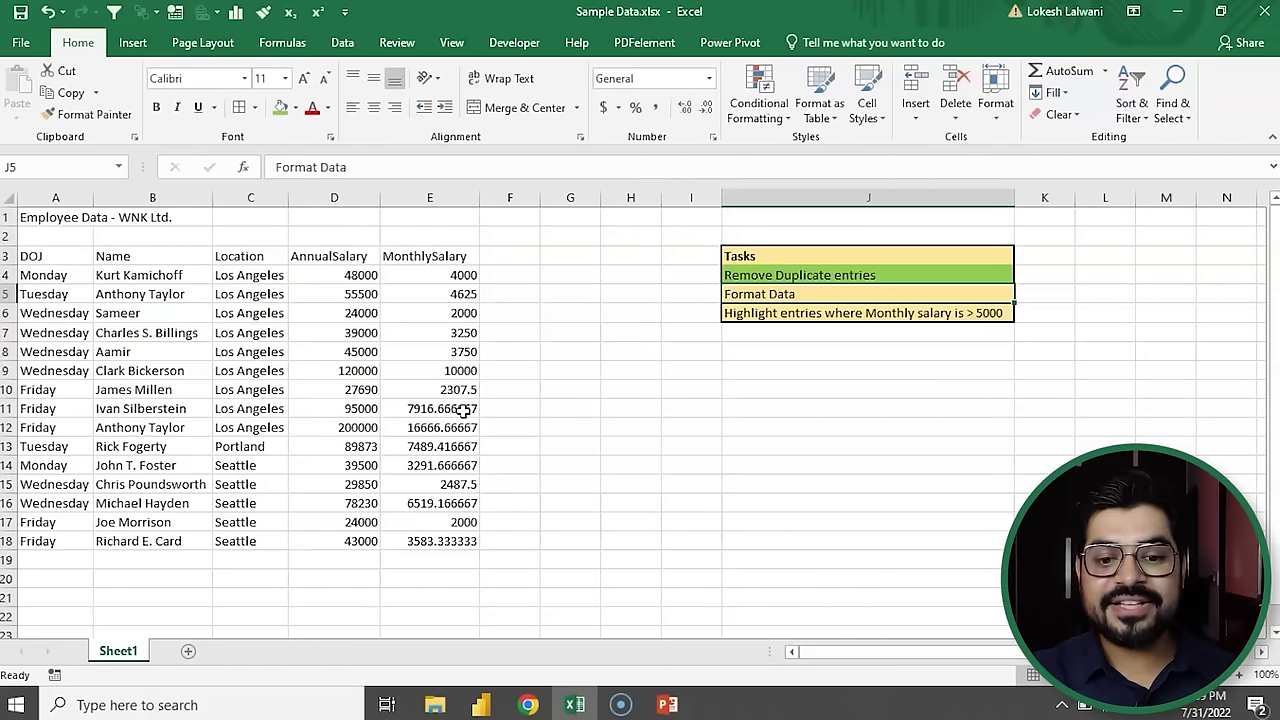
- Merge A1:E1 and centre the 'Employee Data - WNK Ltd.' title over the table
{"action": "left_click", "coordinate": [246, 335]}
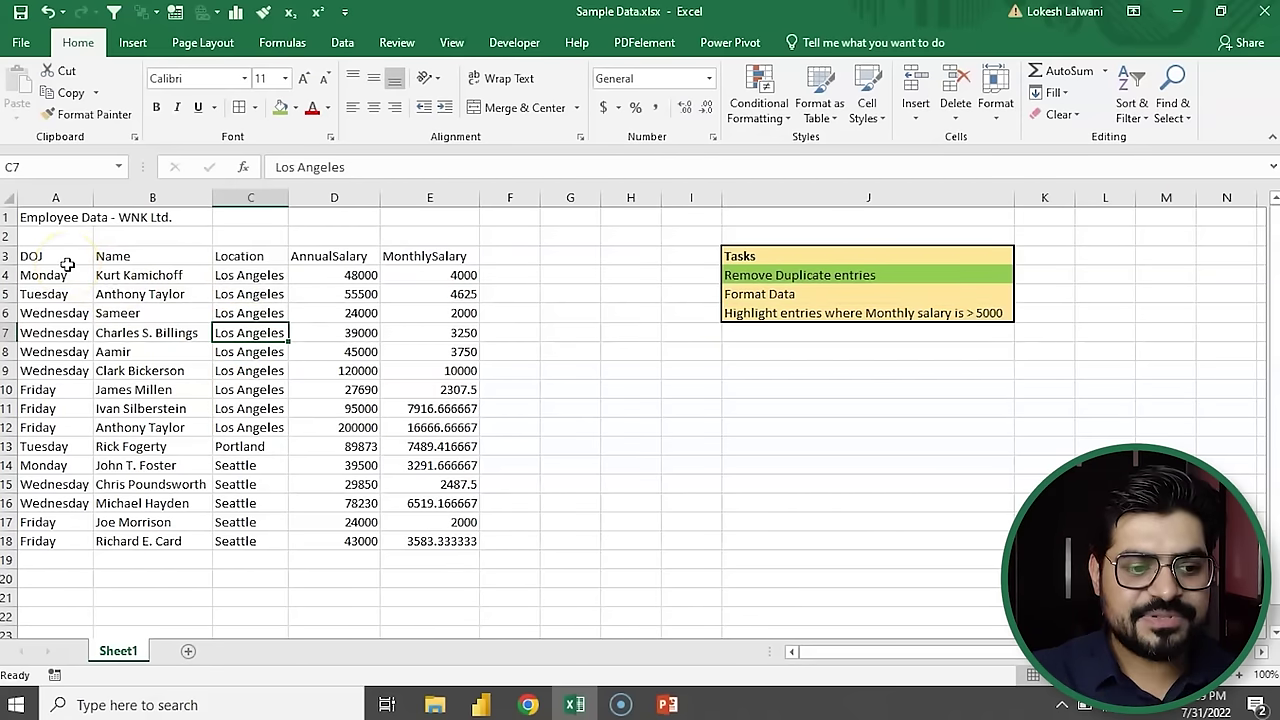
{"action": "left_click", "coordinate": [58, 220]}
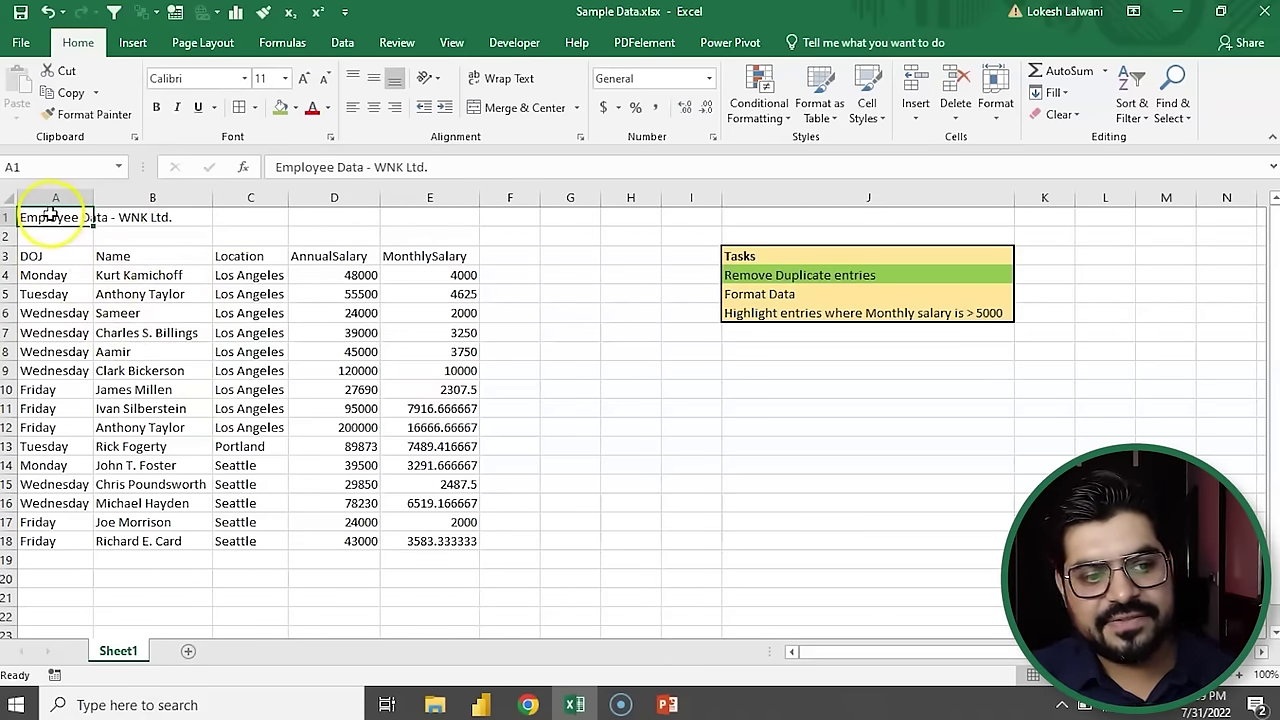
{"action": "left_click_drag", "start_coordinate": [50, 215], "coordinate": [451, 205]}
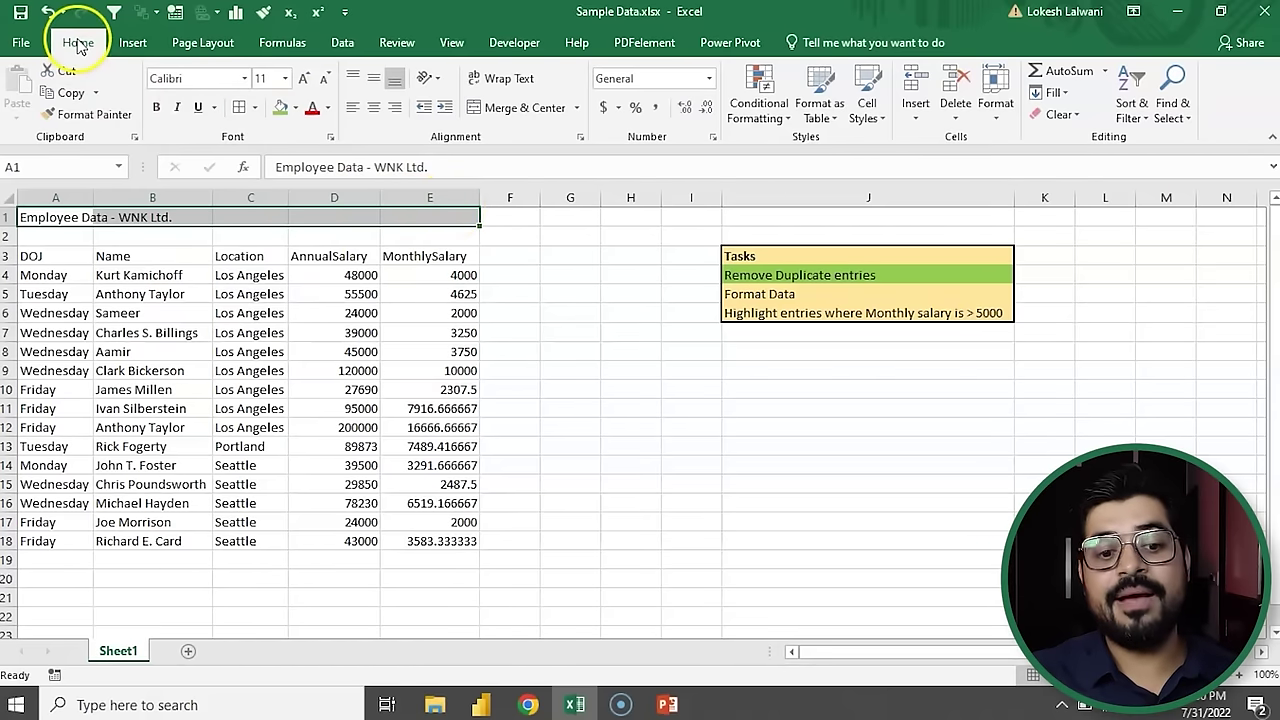
{"action": "left_click", "coordinate": [536, 112]}
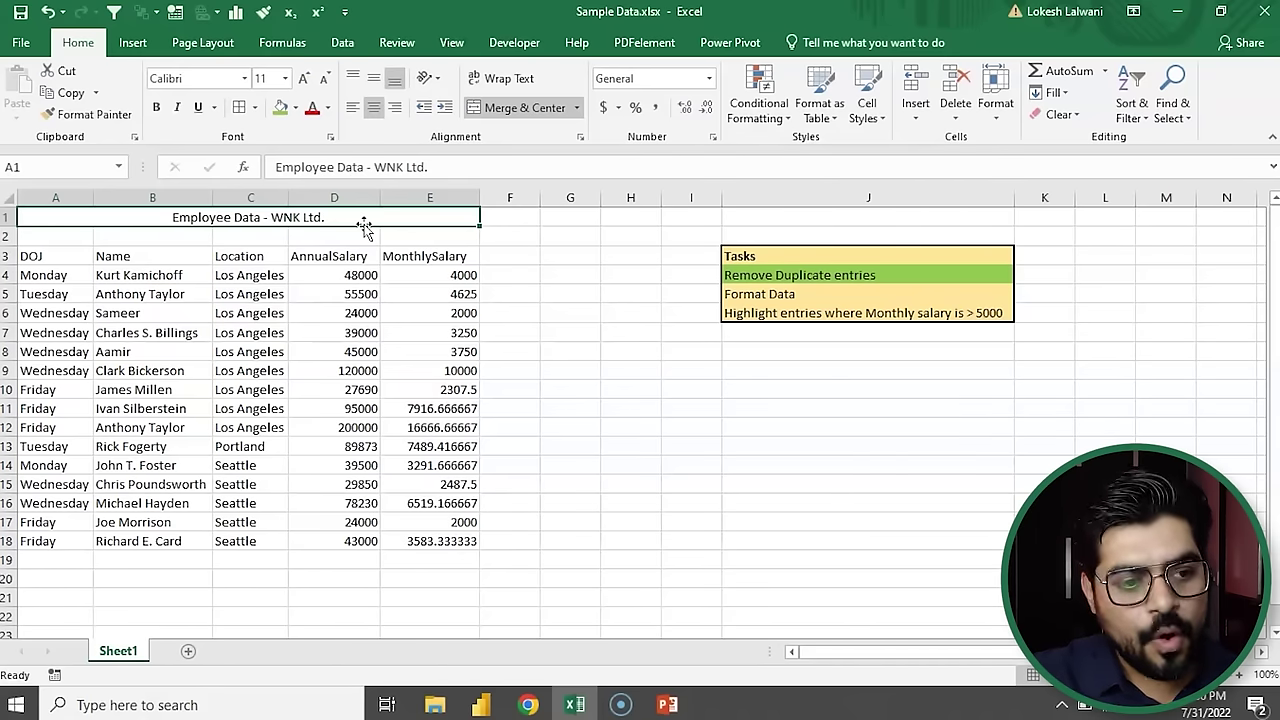
{"action": "left_click", "coordinate": [879, 124]}
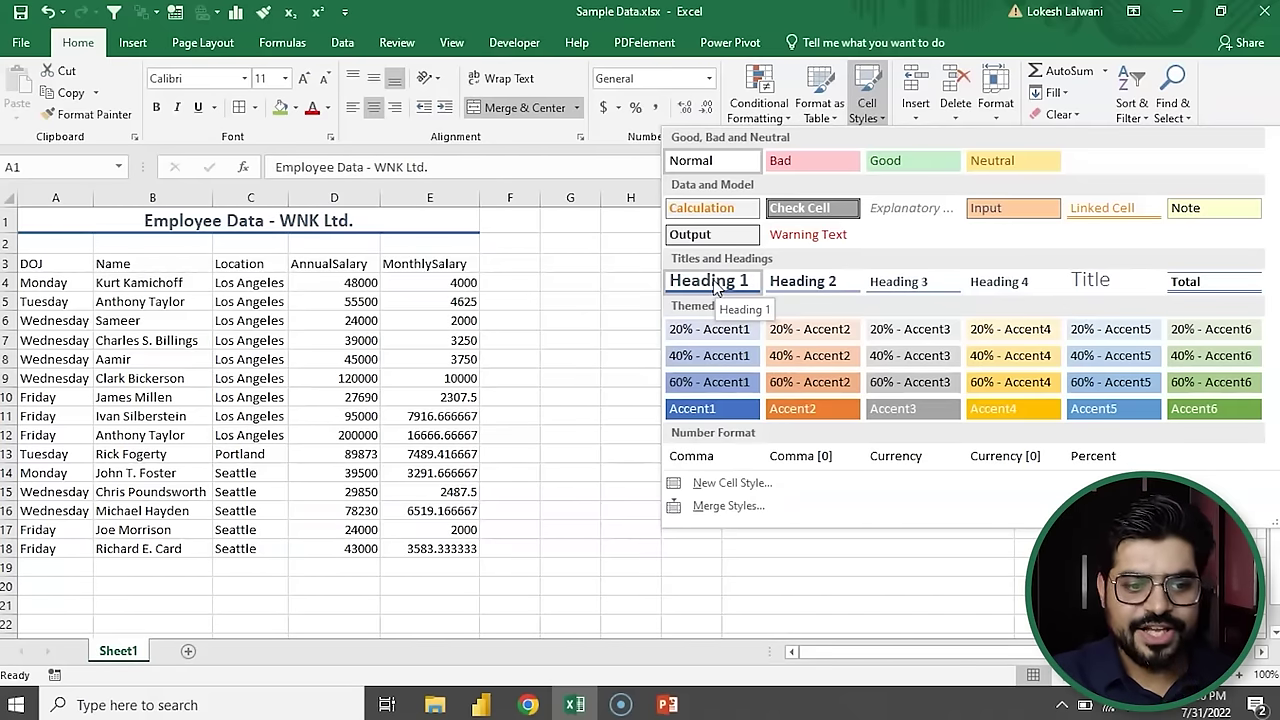
{"action": "left_click", "coordinate": [712, 282]}
{"action": "left_click", "coordinate": [521, 418]}
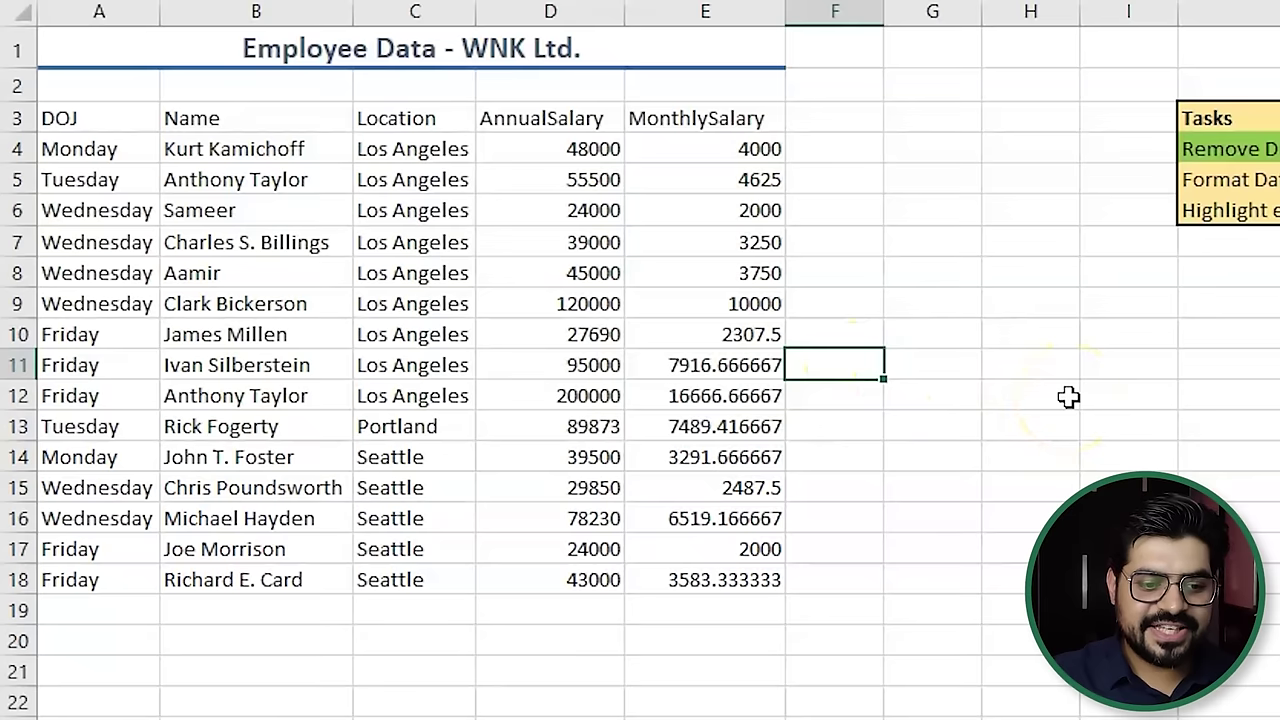
{"action": "left_click", "coordinate": [354, 452]}
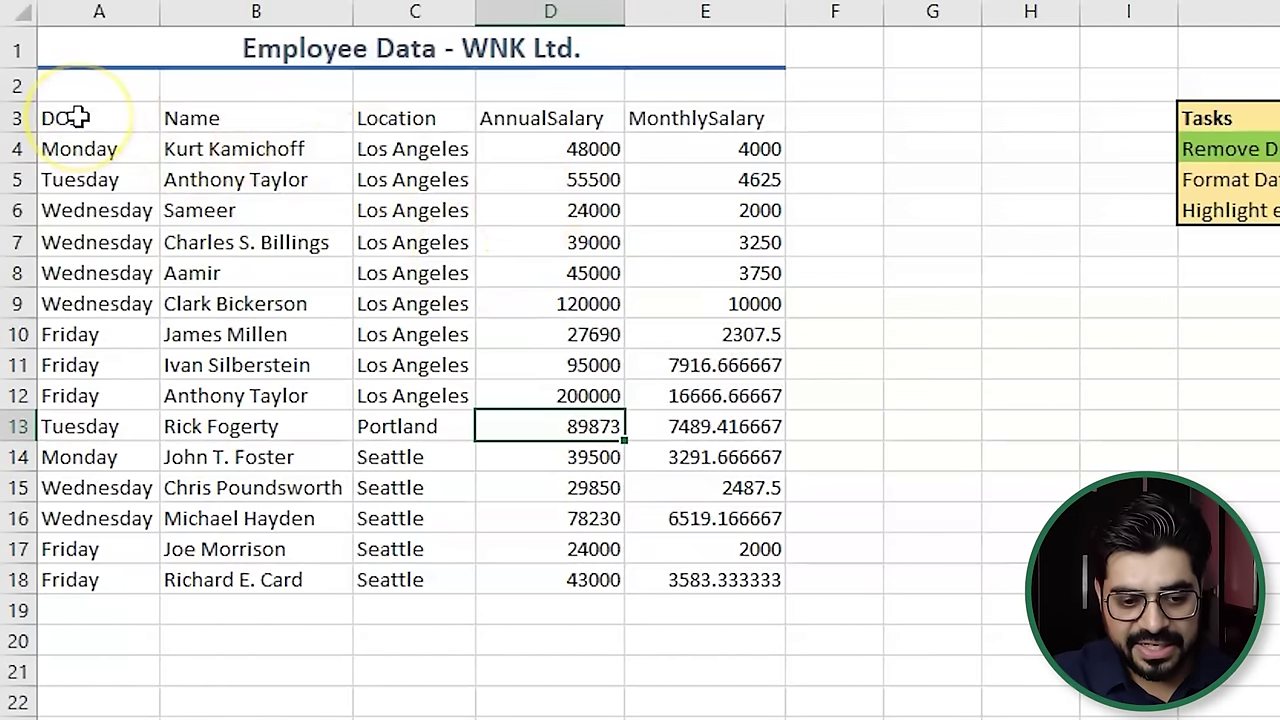
- Apply All Borders to the employee table A3:E18, then begin selecting the header row
{"action": "mouse_move", "coordinate": [78, 118]}
{"action": "left_mouse_down"}
{"action": "mouse_move", "coordinate": [706, 396]}
{"action": "mouse_move", "coordinate": [706, 581]}
{"action": "left_mouse_up"}
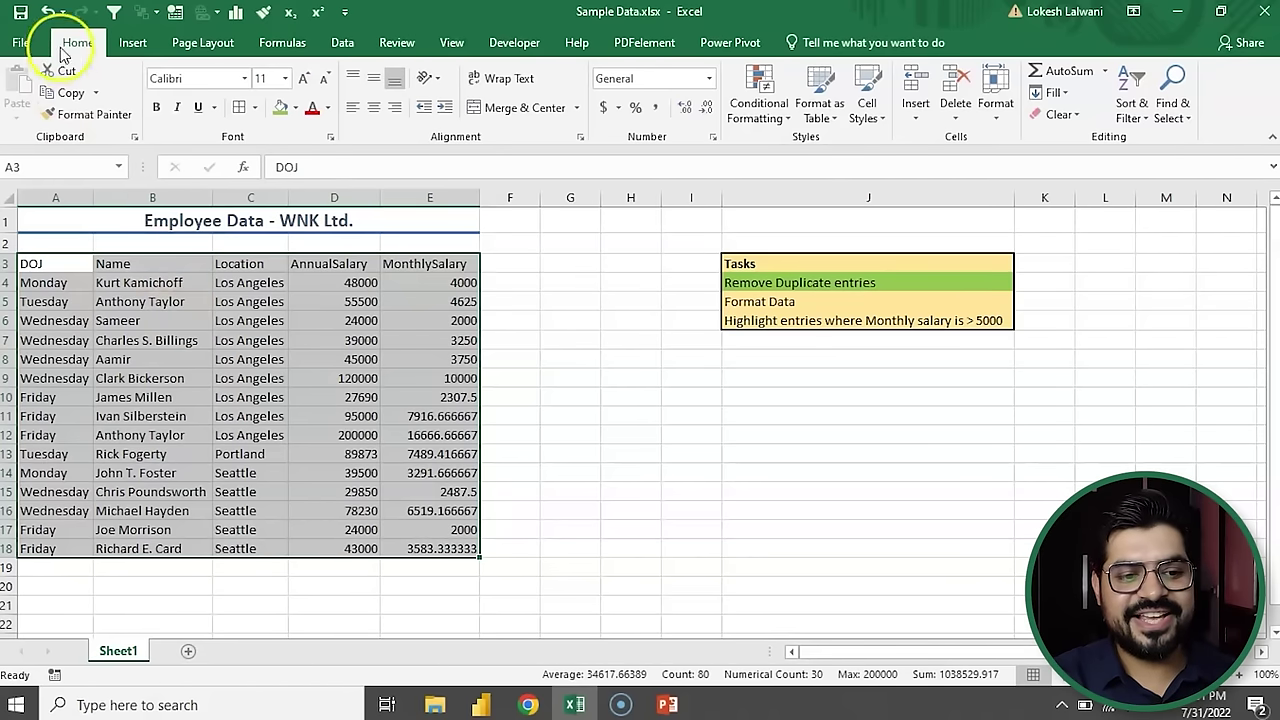
{"action": "left_click", "coordinate": [256, 108]}
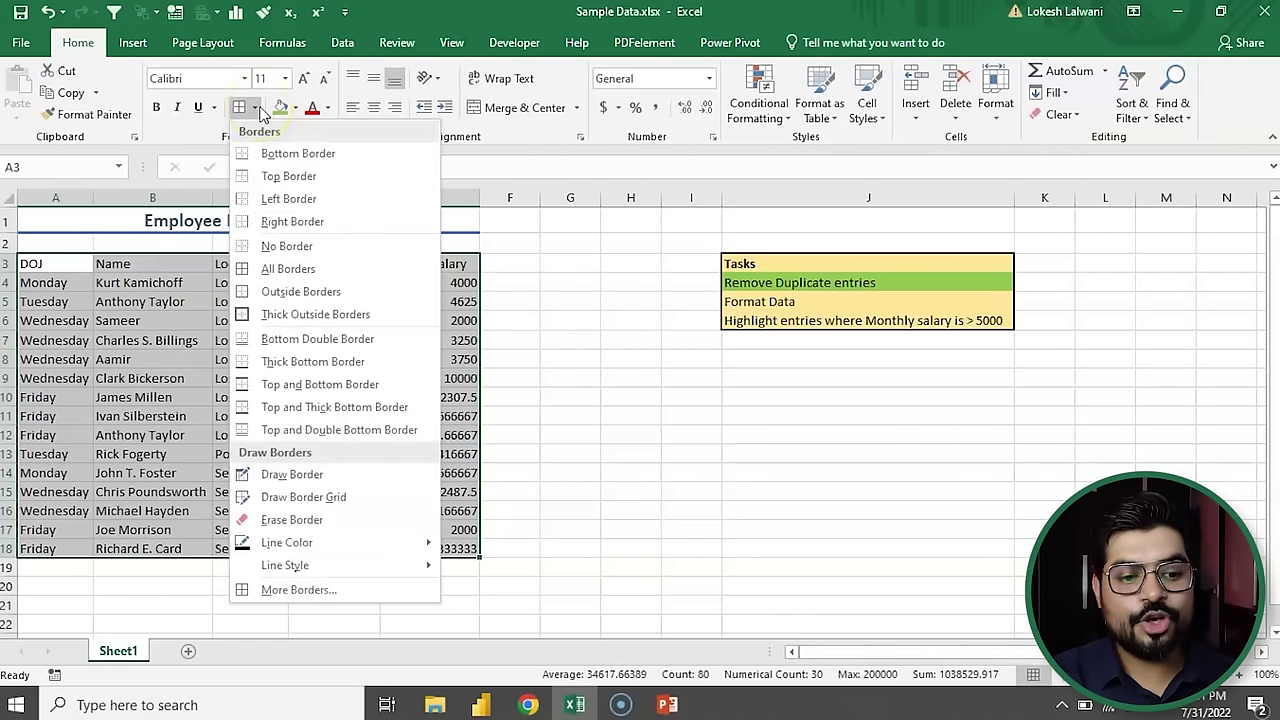
{"action": "left_click", "coordinate": [326, 274]}
{"action": "left_click", "coordinate": [640, 470]}
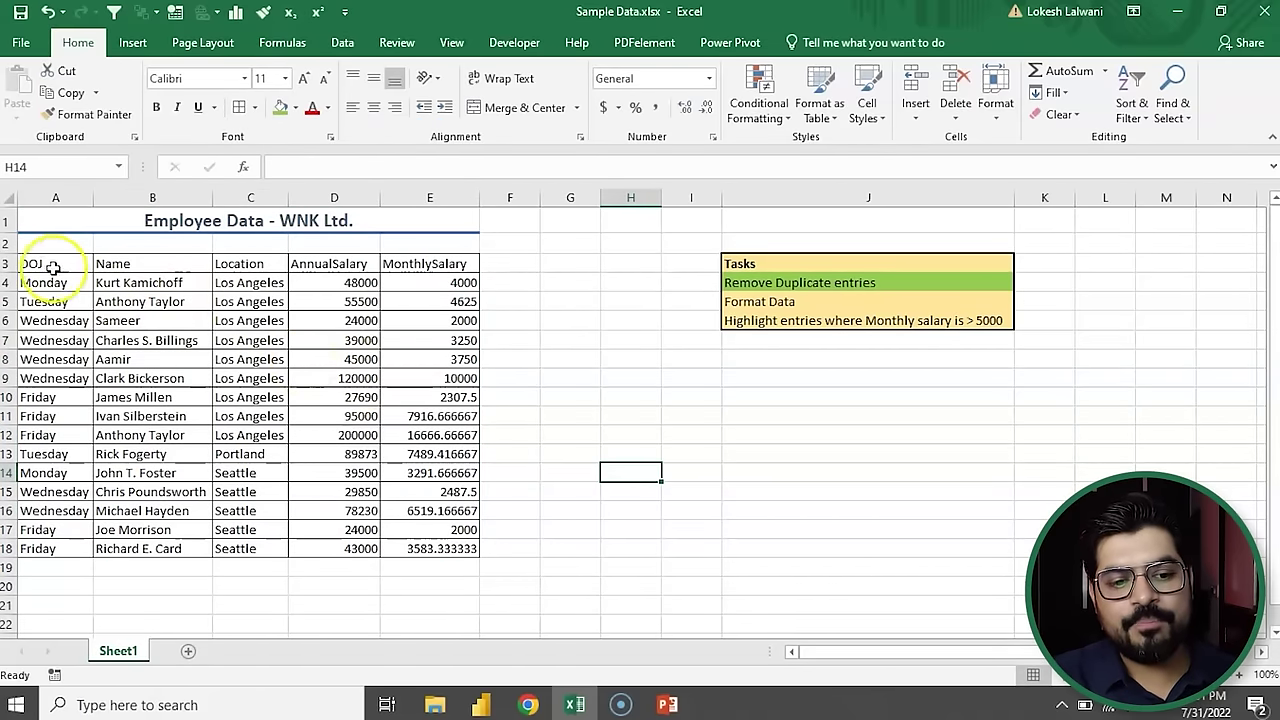
{"action": "left_click_drag", "start_coordinate": [45, 263], "coordinate": [263, 250]}
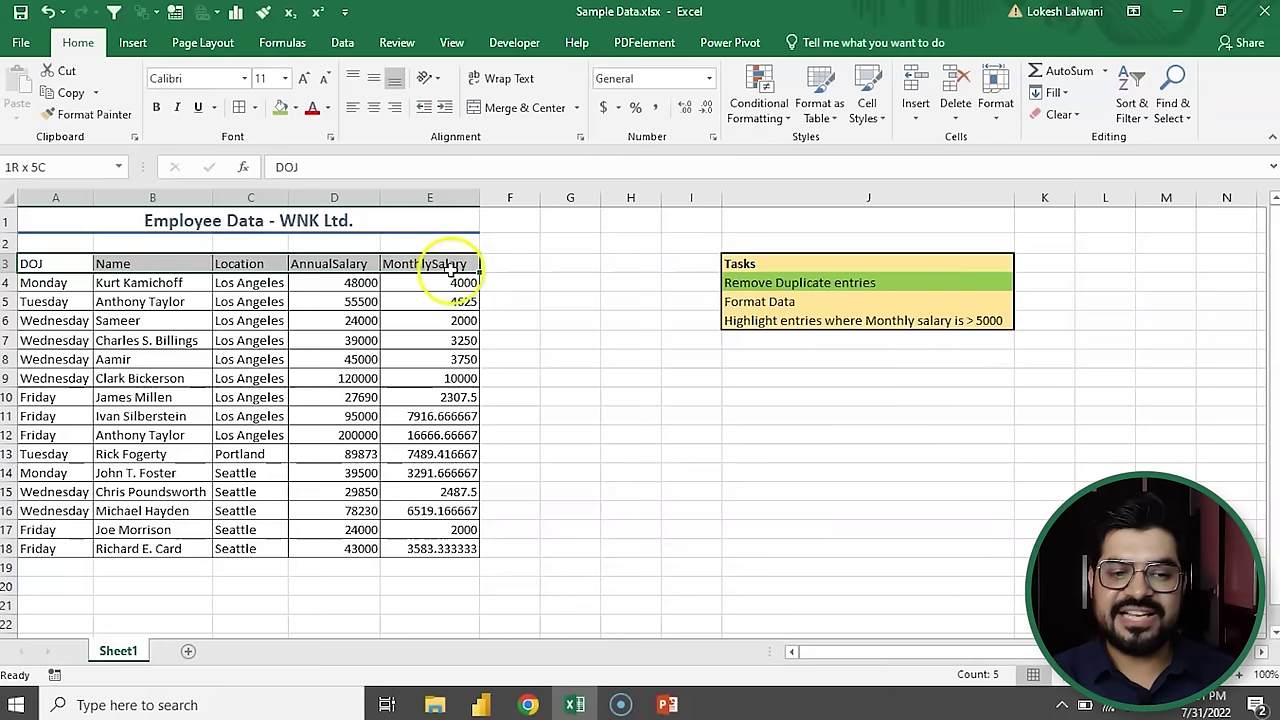
- Give header row A3:E3 the blue Accent1 cell style with white text
{"action": "left_click_drag", "start_coordinate": [436, 265], "coordinate": [457, 265]}
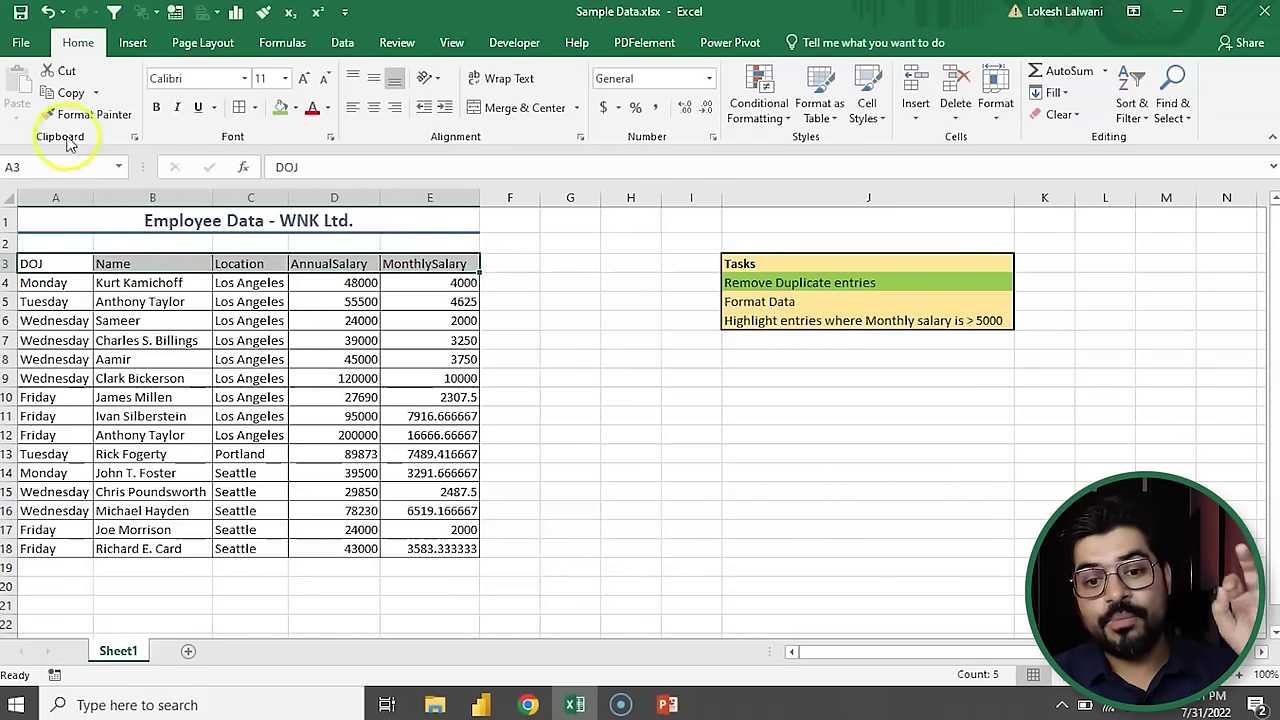
{"action": "left_click", "coordinate": [870, 112]}
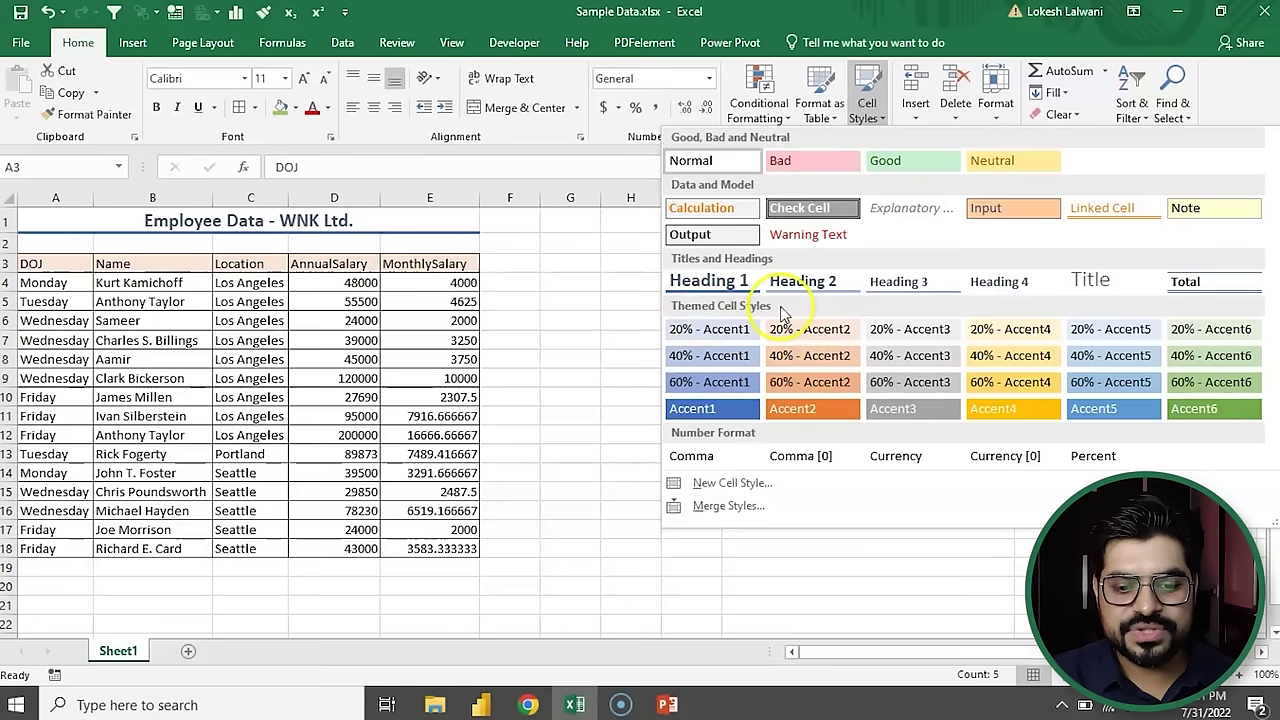
{"action": "left_click", "coordinate": [731, 416]}
{"action": "left_click", "coordinate": [430, 436]}
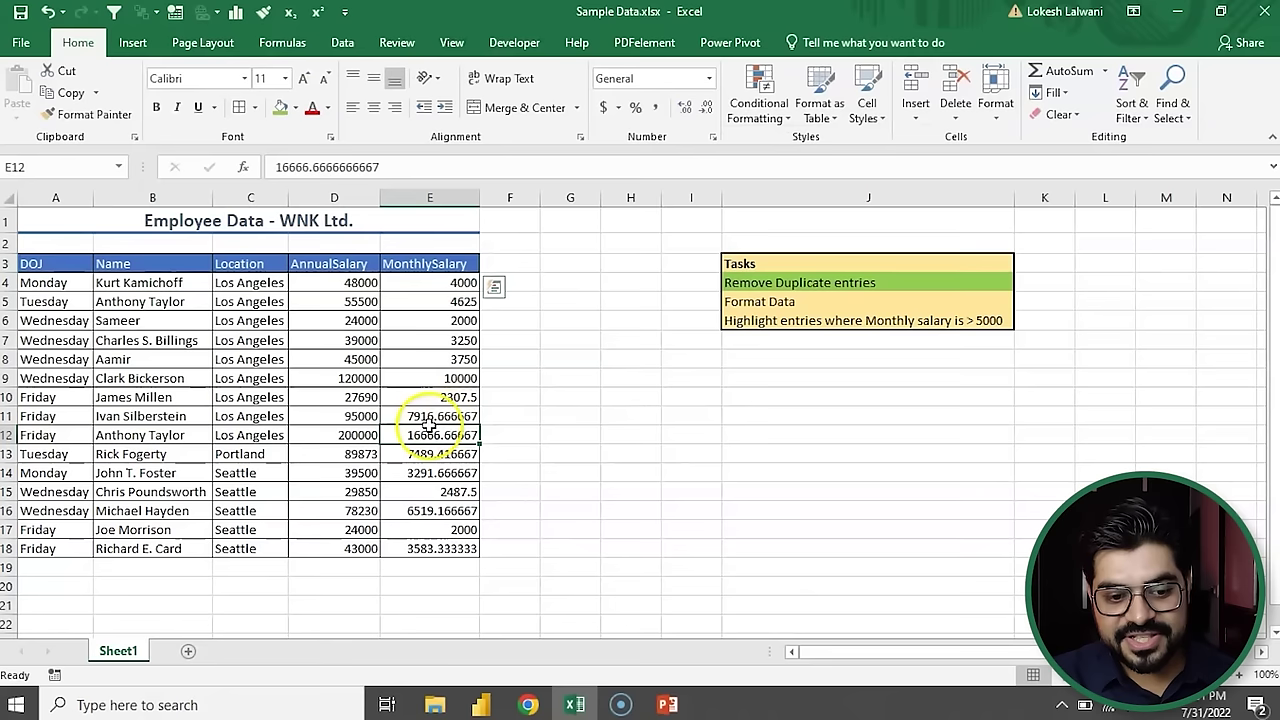
{"action": "left_click", "coordinate": [677, 434]}
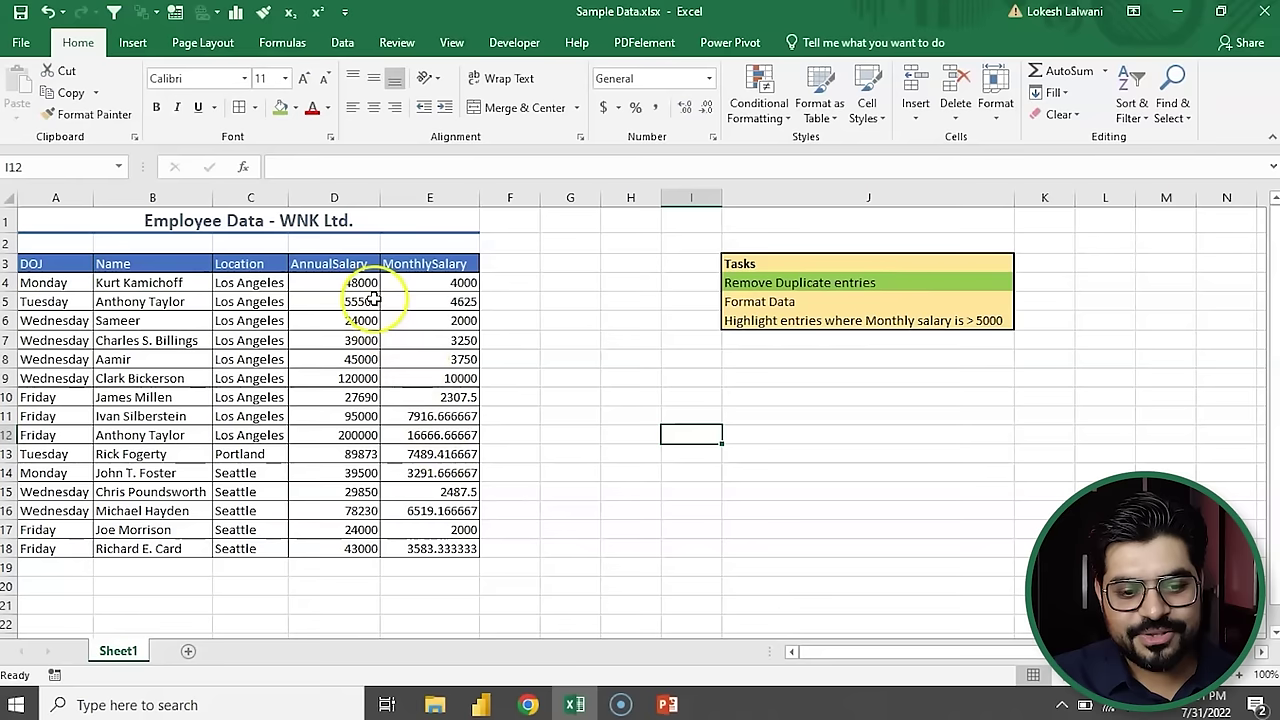
- Adjust decimal places on salaries D4:E18 until they show as whole numbers
{"action": "mouse_move", "coordinate": [365, 283]}
{"action": "left_mouse_down"}
{"action": "mouse_move", "coordinate": [470, 517]}
{"action": "mouse_move", "coordinate": [472, 550]}
{"action": "left_mouse_up"}
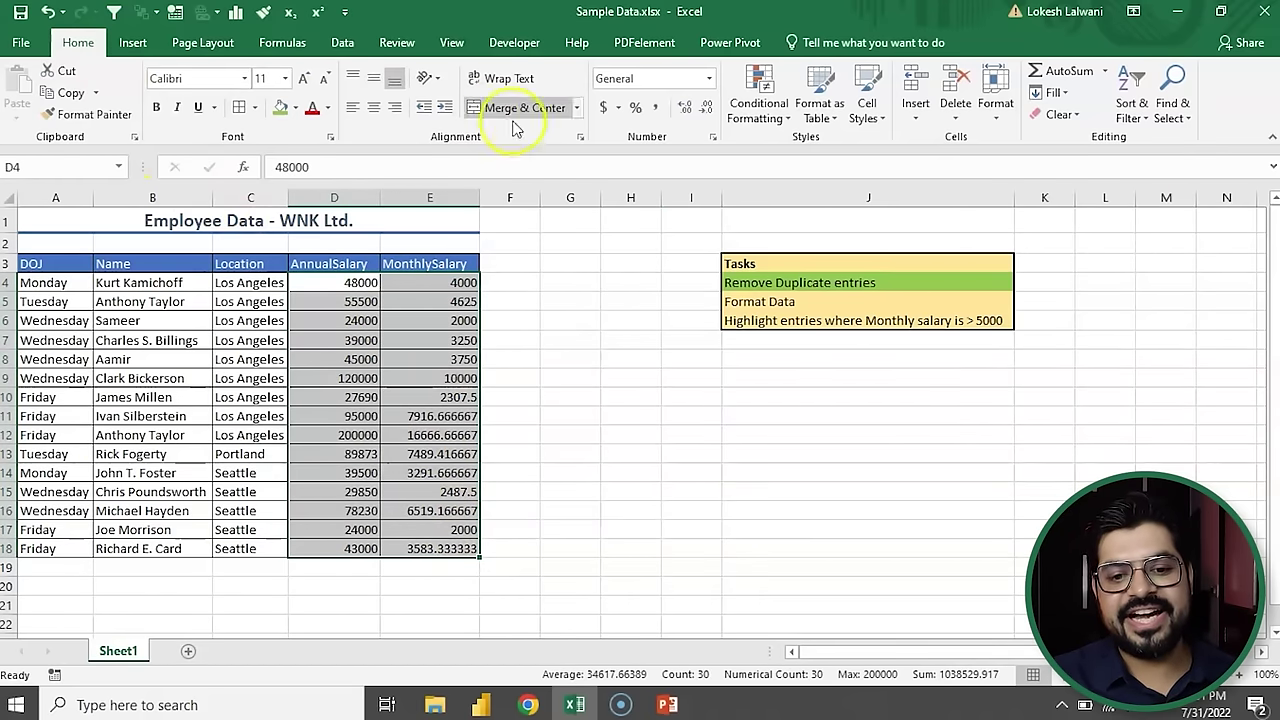
{"action": "left_click", "coordinate": [708, 113]}
{"action": "left_click", "coordinate": [708, 113]}
{"action": "left_click", "coordinate": [708, 113]}
{"action": "left_click", "coordinate": [708, 113]}
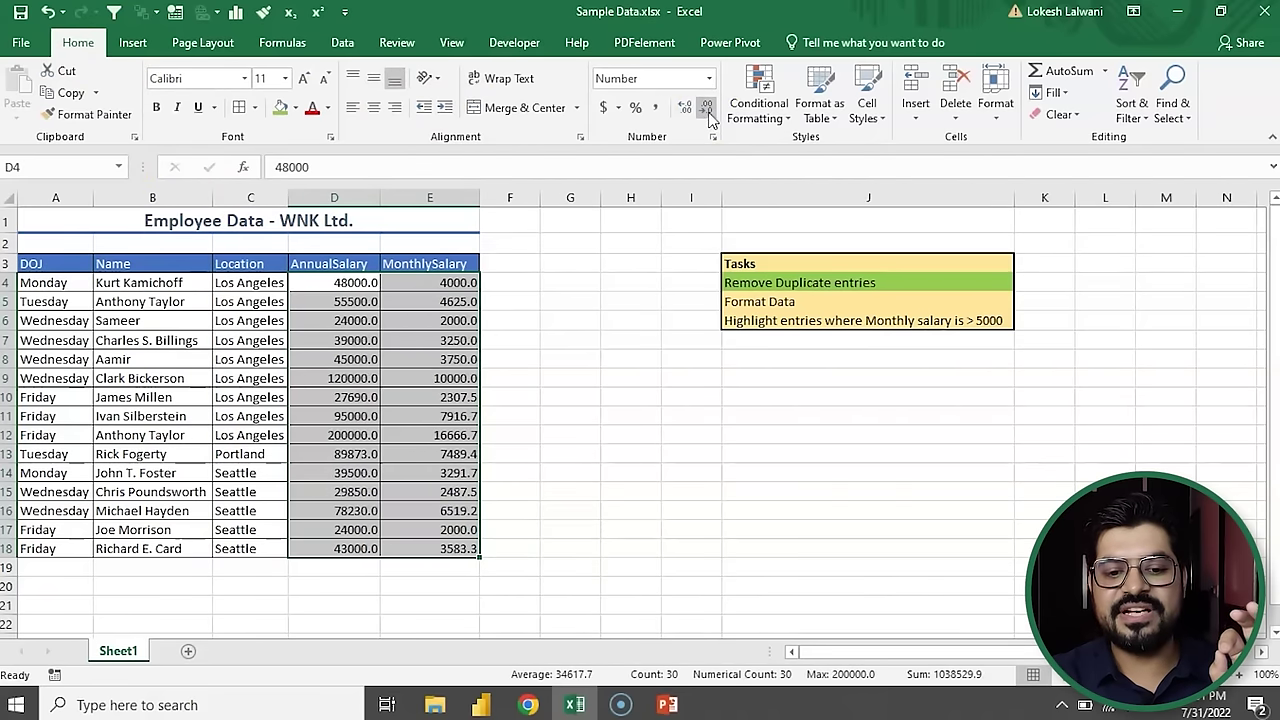
{"action": "left_click", "coordinate": [708, 113]}
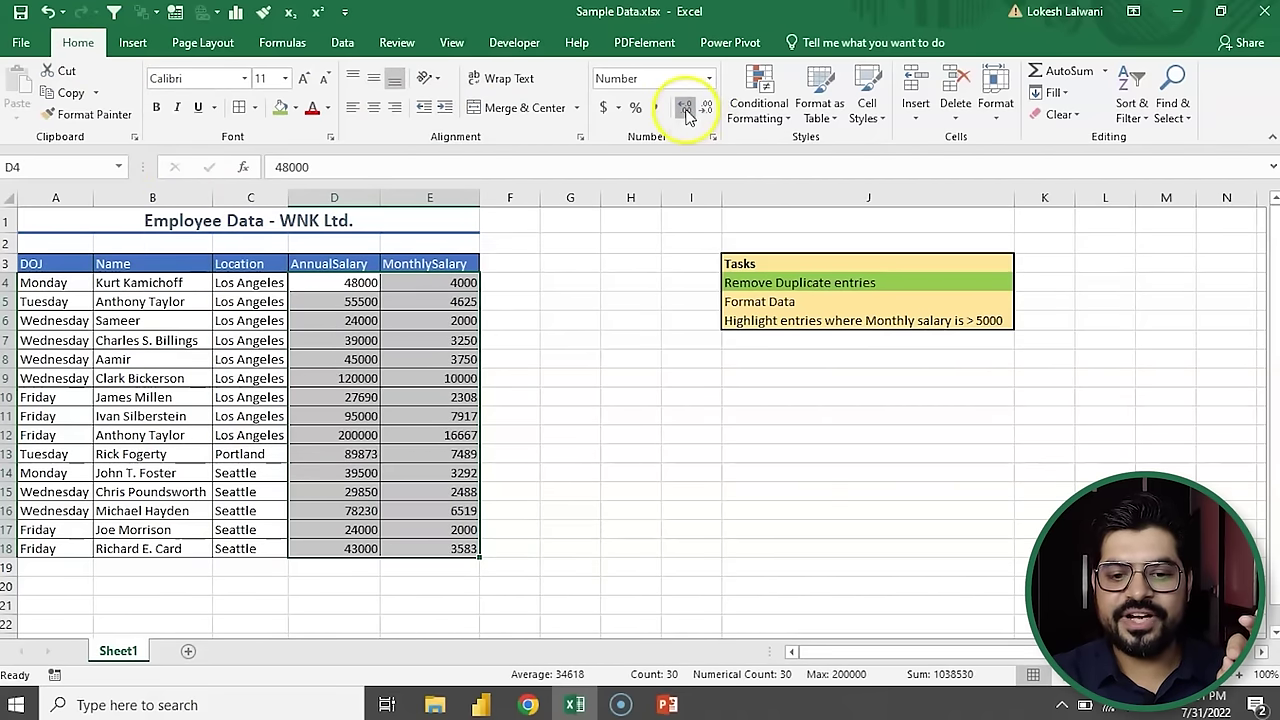
{"action": "left_click", "coordinate": [686, 111]}
{"action": "left_click", "coordinate": [686, 111]}
{"action": "left_click", "coordinate": [686, 111]}
{"action": "left_click", "coordinate": [708, 112]}
{"action": "left_click", "coordinate": [708, 113]}
{"action": "left_click", "coordinate": [708, 113]}
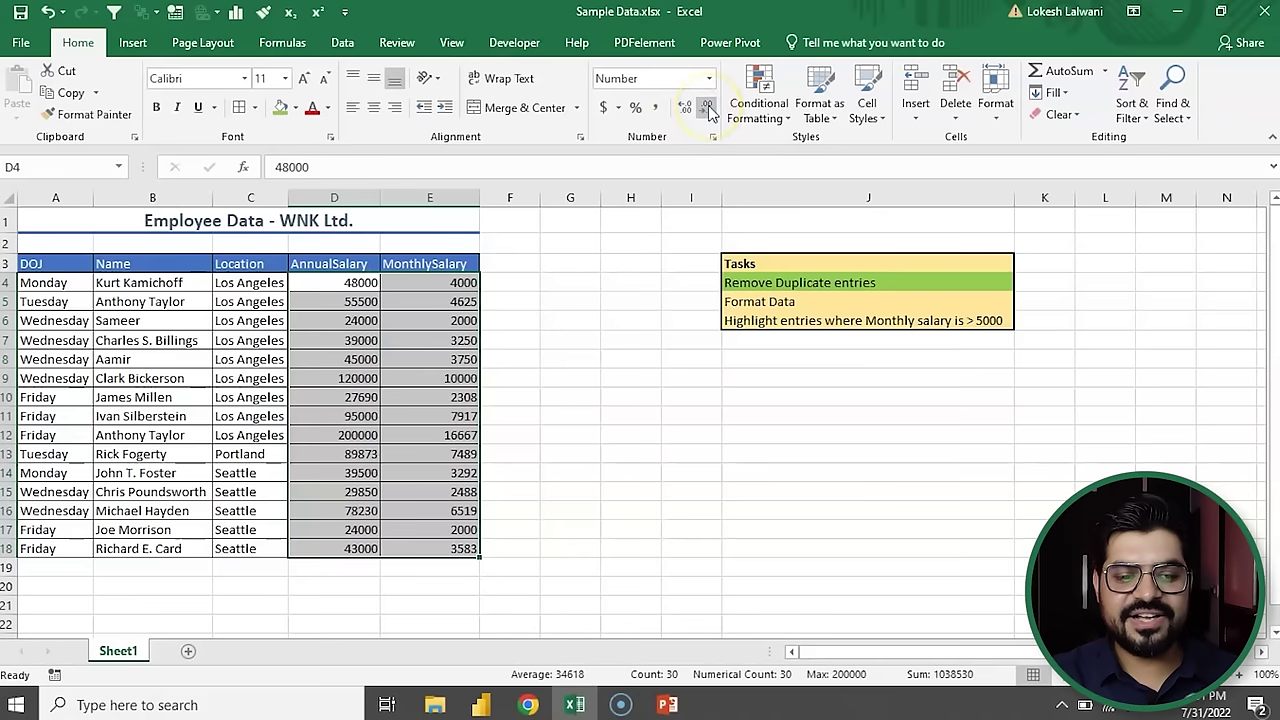
- Fill the Format Data task cell J5 green to mark it complete
{"action": "left_click", "coordinate": [610, 420]}
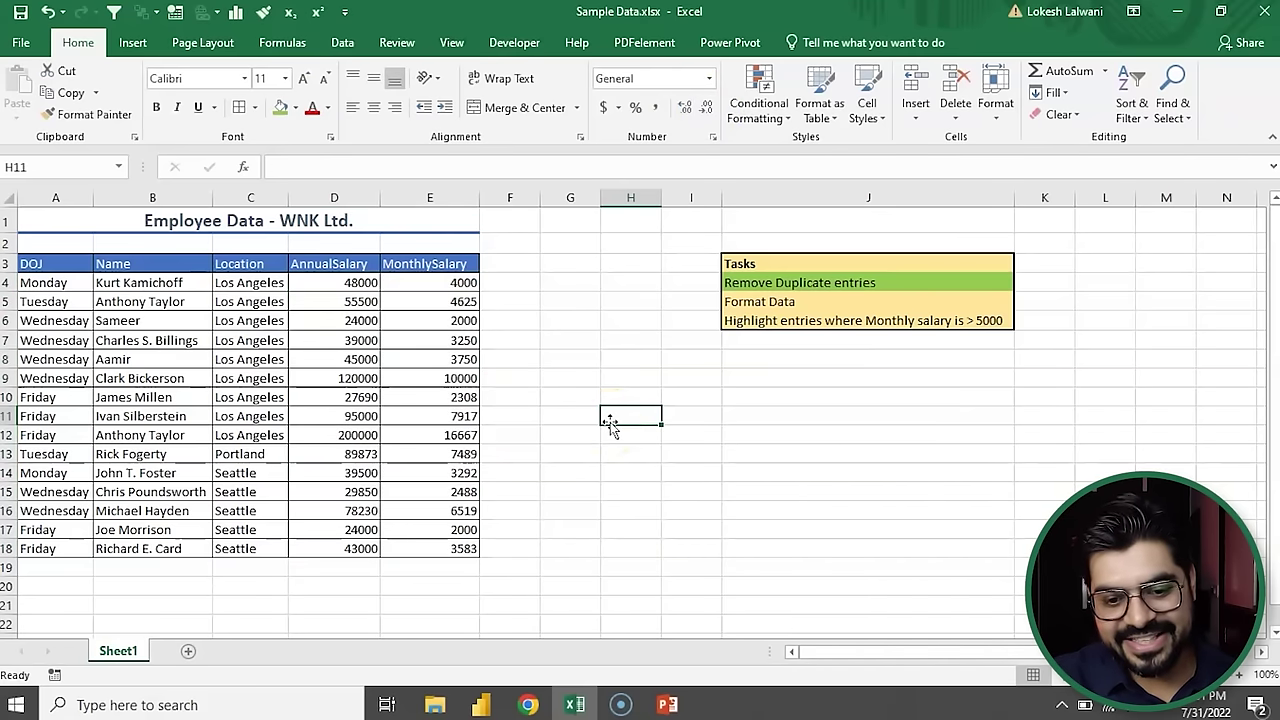
{"action": "left_click", "coordinate": [777, 303]}
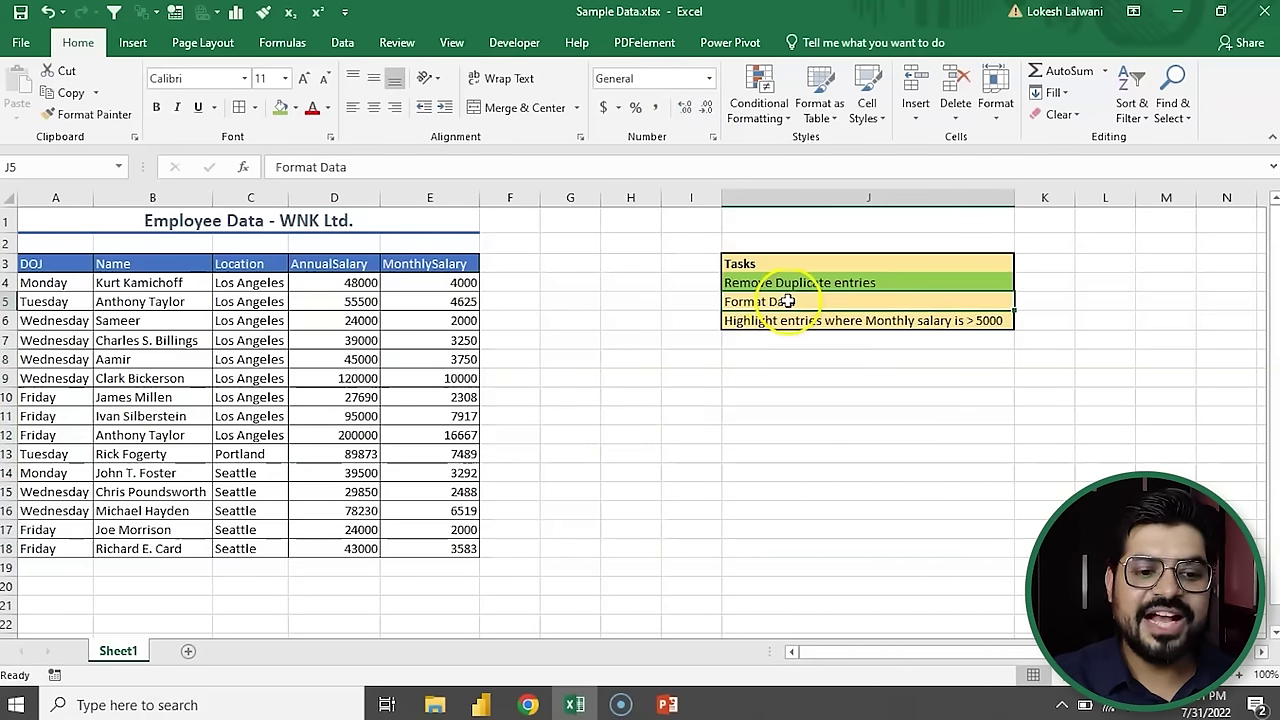
{"action": "left_click", "coordinate": [278, 111]}
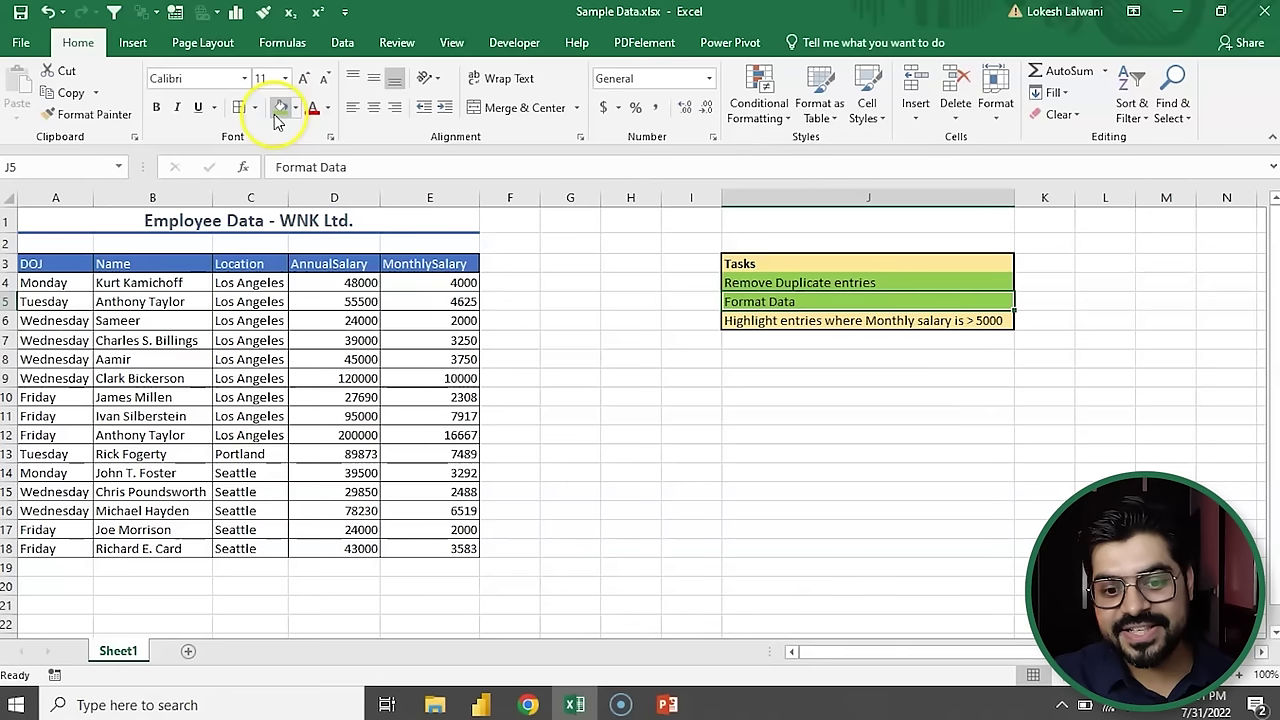
- Pick the highlight entries task, then select monthly salaries E4 through E18
{"action": "left_click", "coordinate": [340, 360]}
{"action": "left_click", "coordinate": [771, 320]}
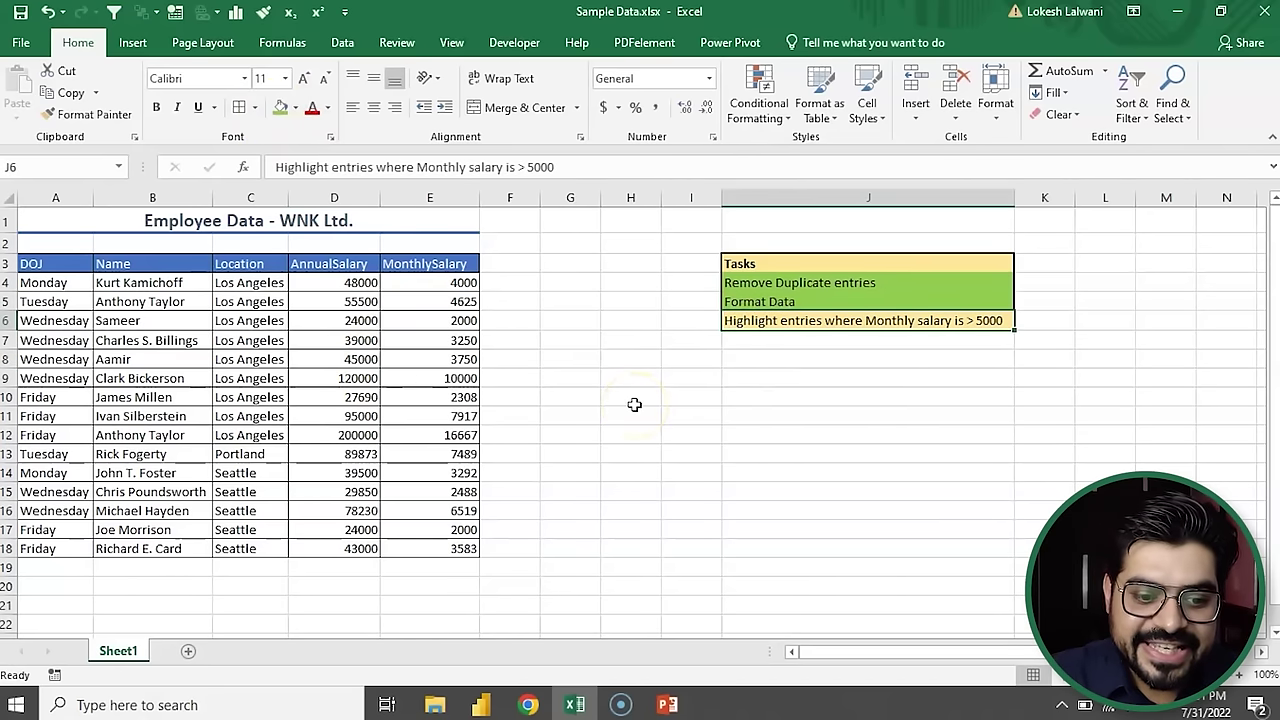
{"action": "left_click", "coordinate": [434, 283]}
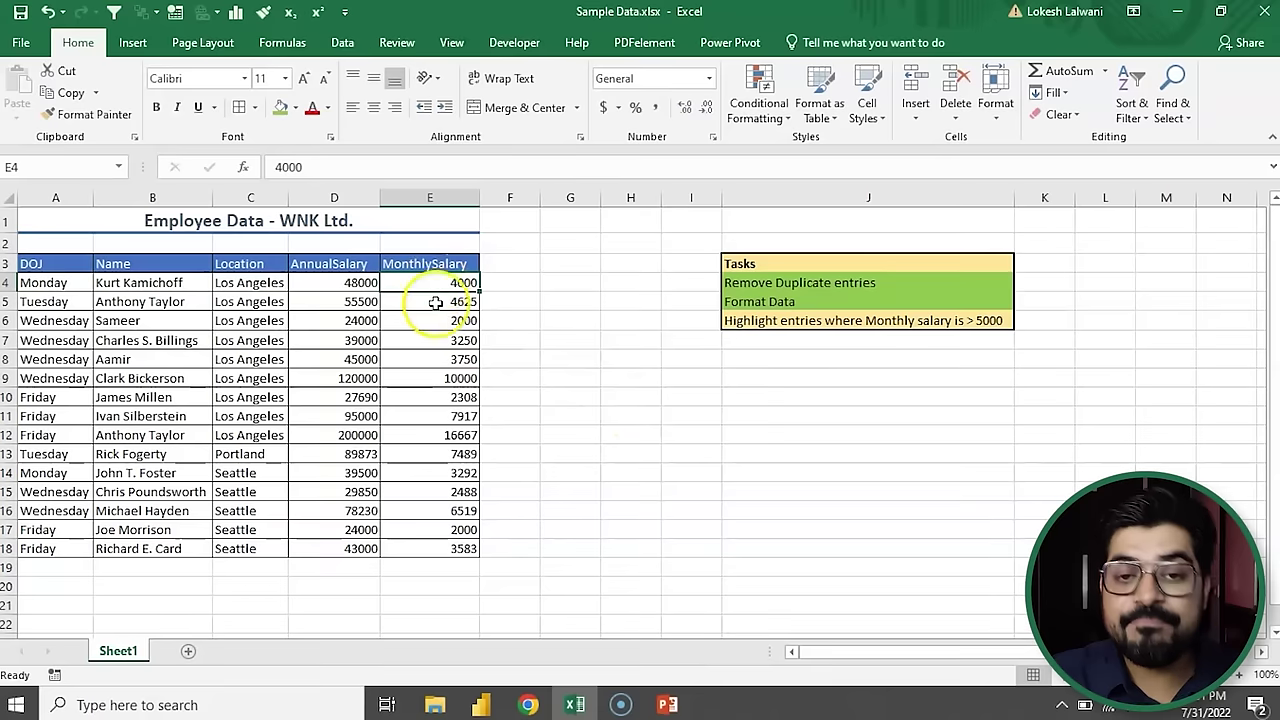
{"action": "left_click_drag", "start_coordinate": [436, 302], "coordinate": [428, 553]}
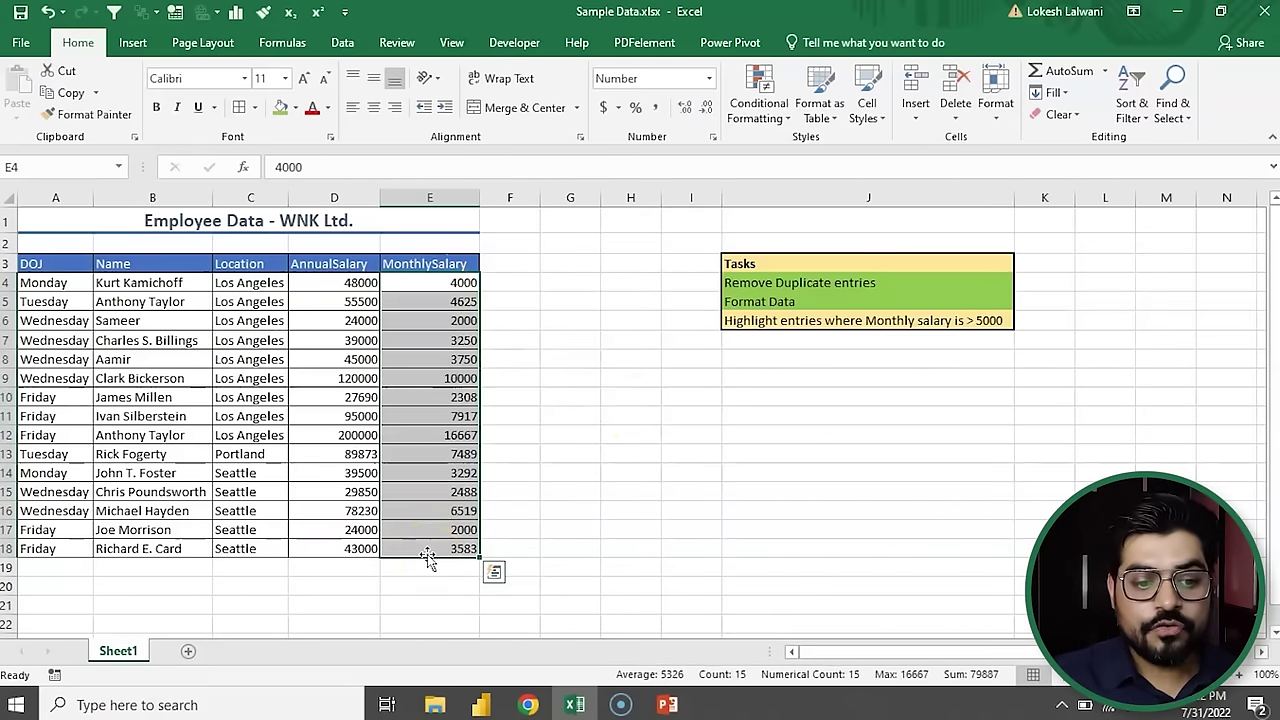
{"action": "left_click", "coordinate": [440, 341]}
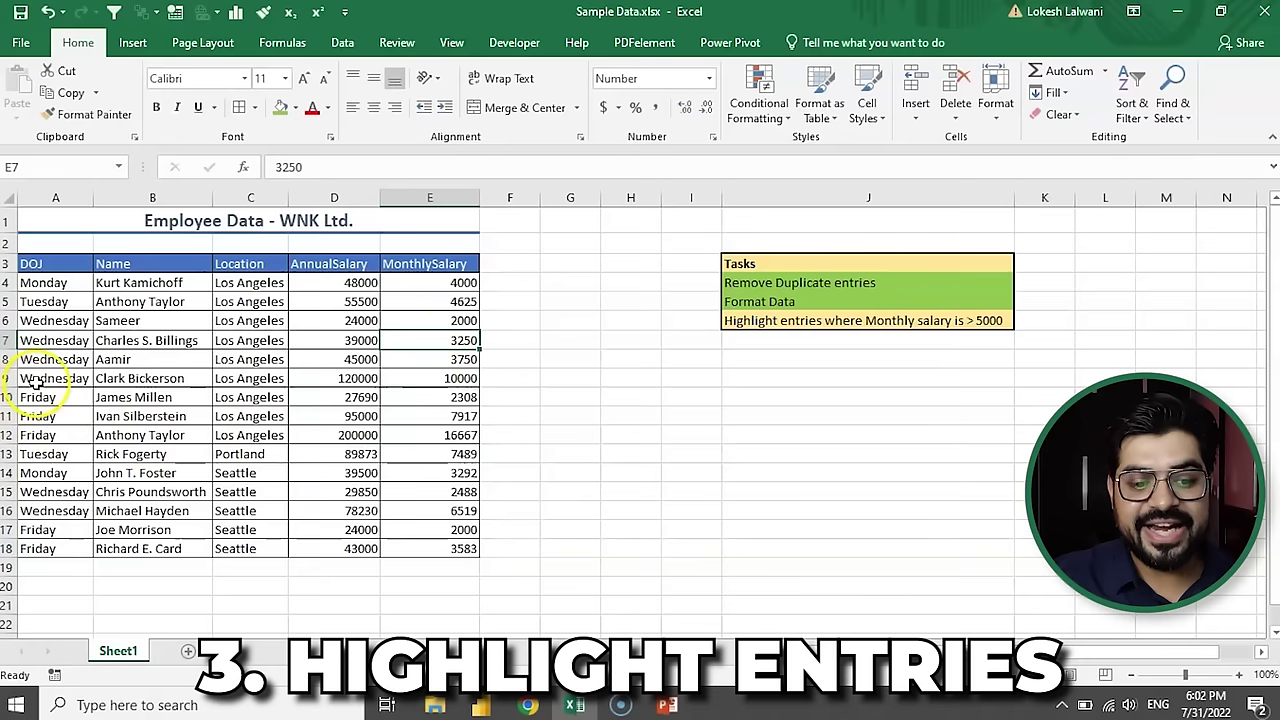
{"action": "left_click_drag", "start_coordinate": [34, 381], "coordinate": [463, 381]}
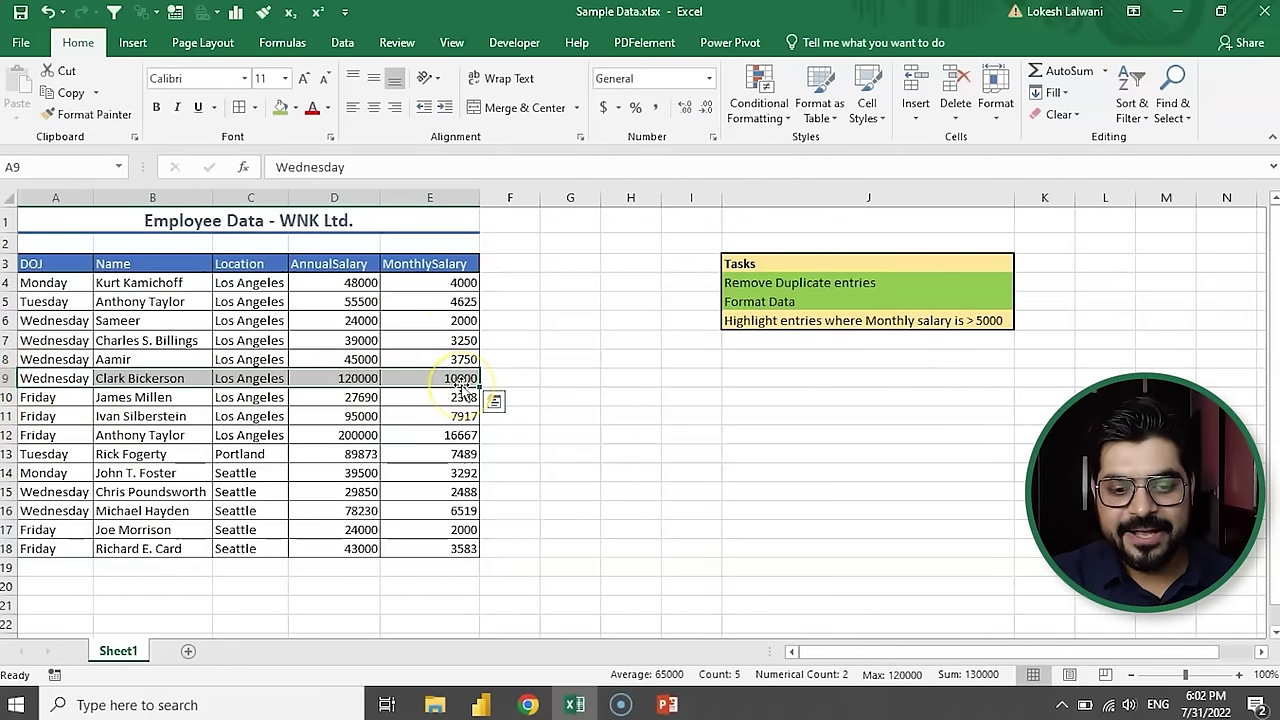
{"action": "left_click", "coordinate": [458, 435]}
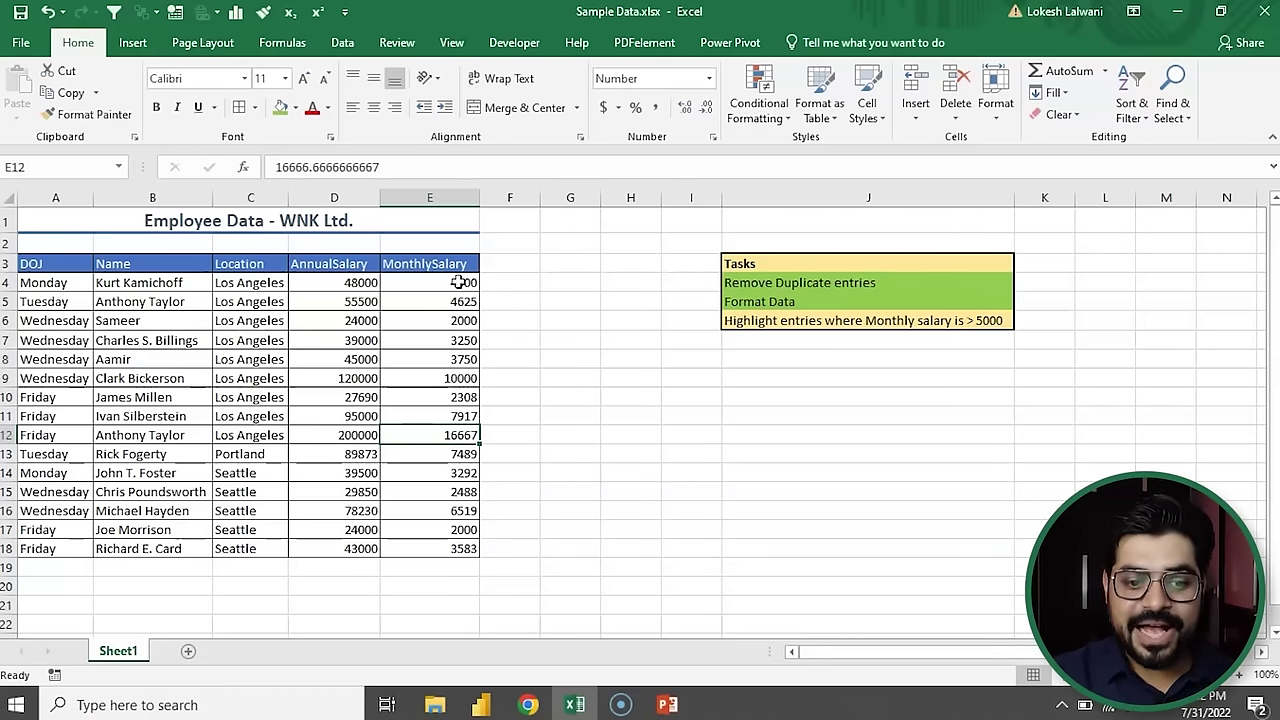
{"action": "left_click", "coordinate": [458, 283]}
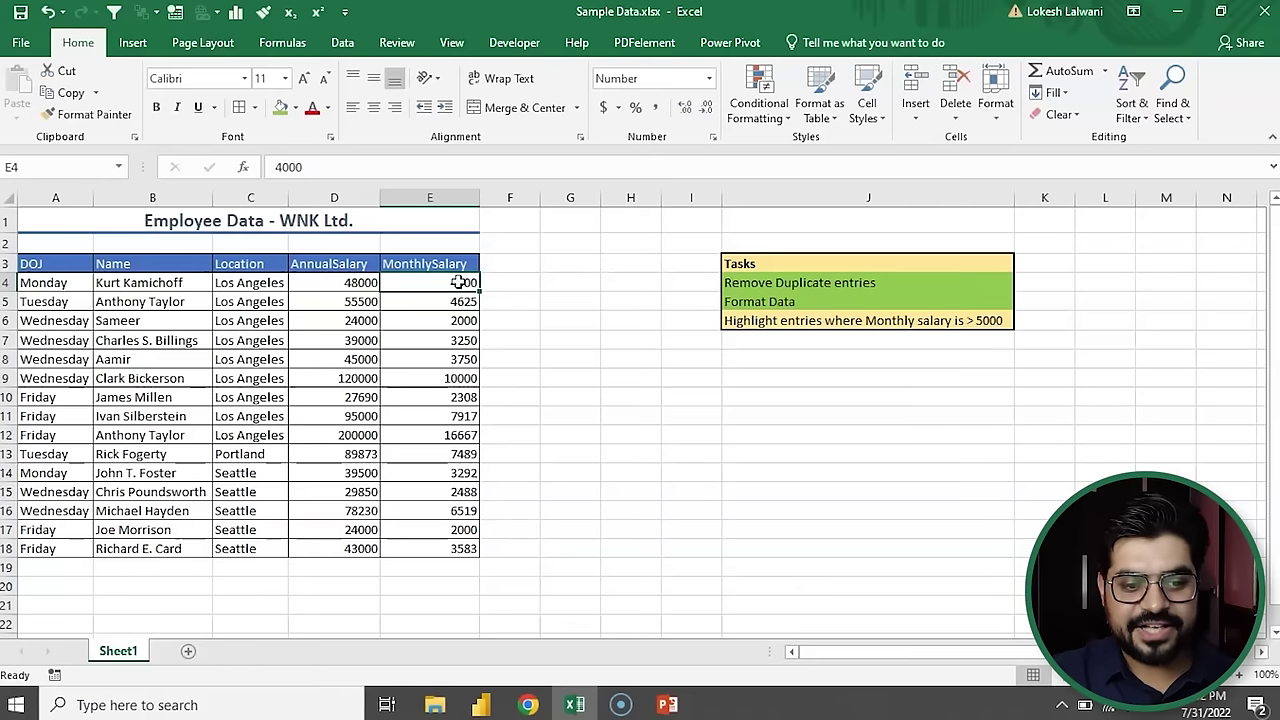
{"action": "left_click_drag", "start_coordinate": [458, 283], "coordinate": [468, 548]}
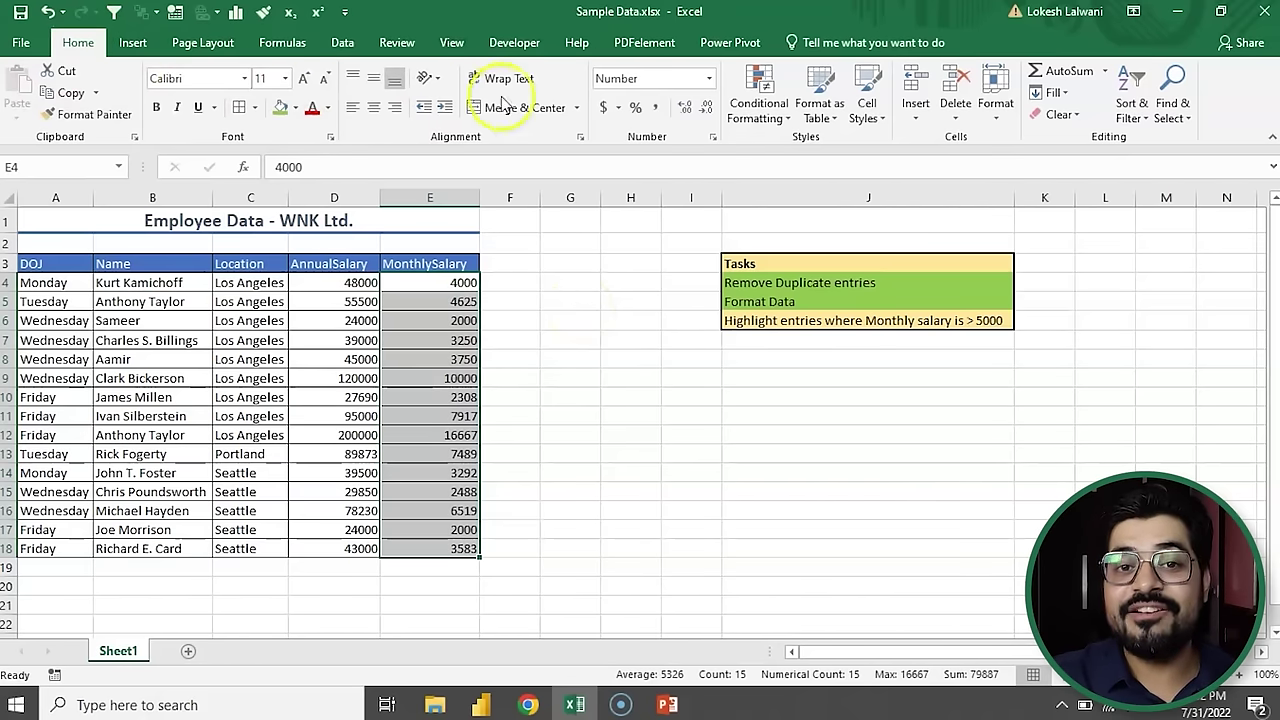
- Add a Greater Than 5000 rule to E4:E18 with Light Red Fill and Dark Red Text
{"action": "left_click", "coordinate": [768, 124]}
{"action": "mouse_move", "coordinate": [873, 157]}
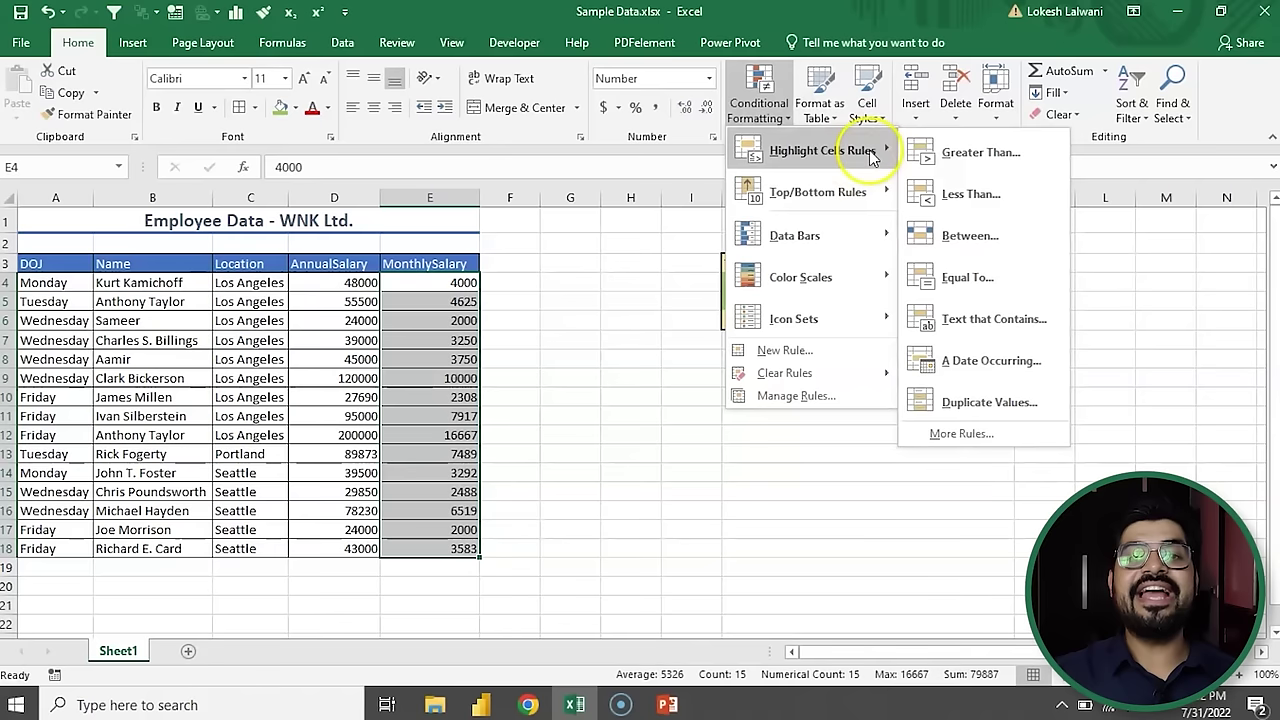
{"action": "left_click", "coordinate": [1040, 163]}
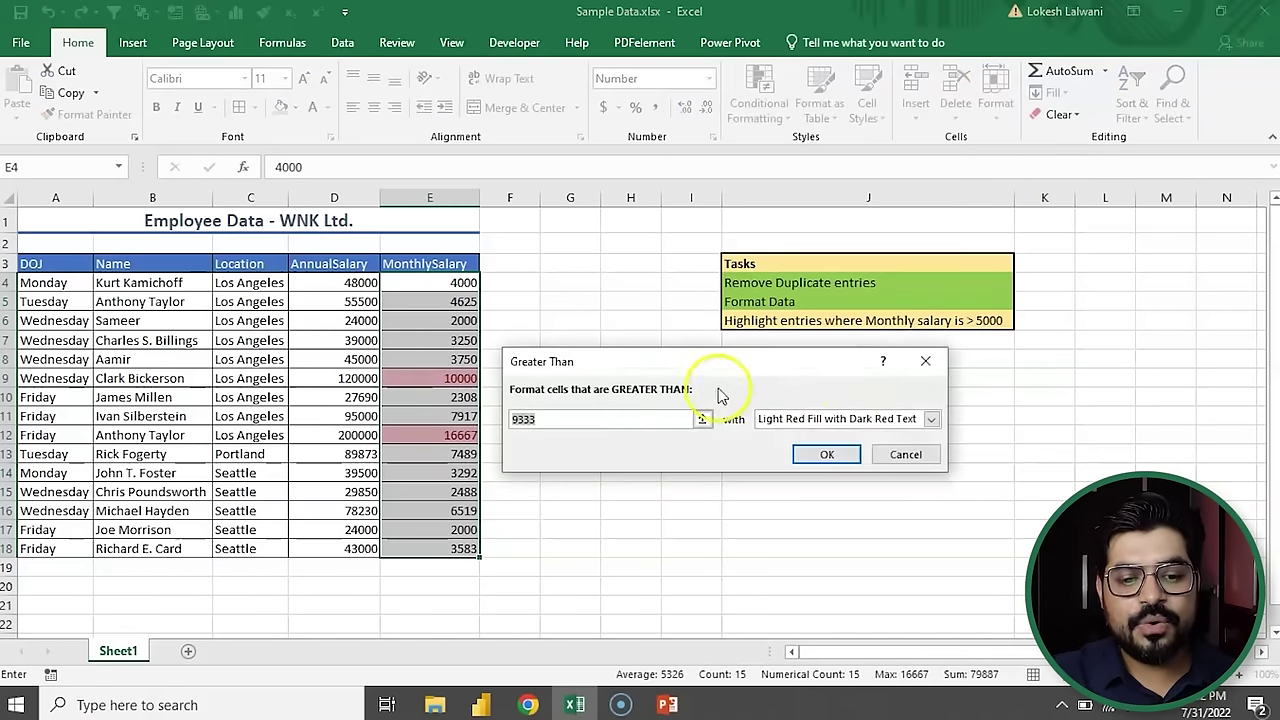
{"action": "left_click_drag", "start_coordinate": [710, 362], "coordinate": [721, 286]}
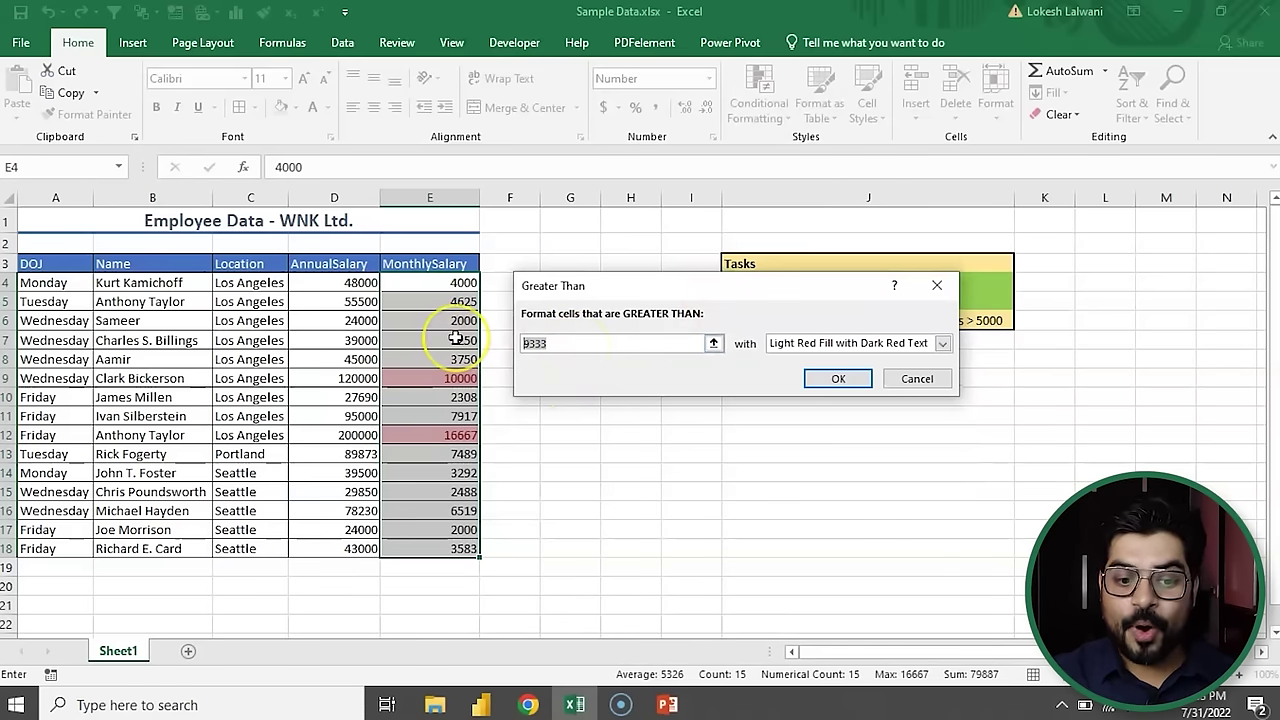
{"action": "type", "text": "5000"}
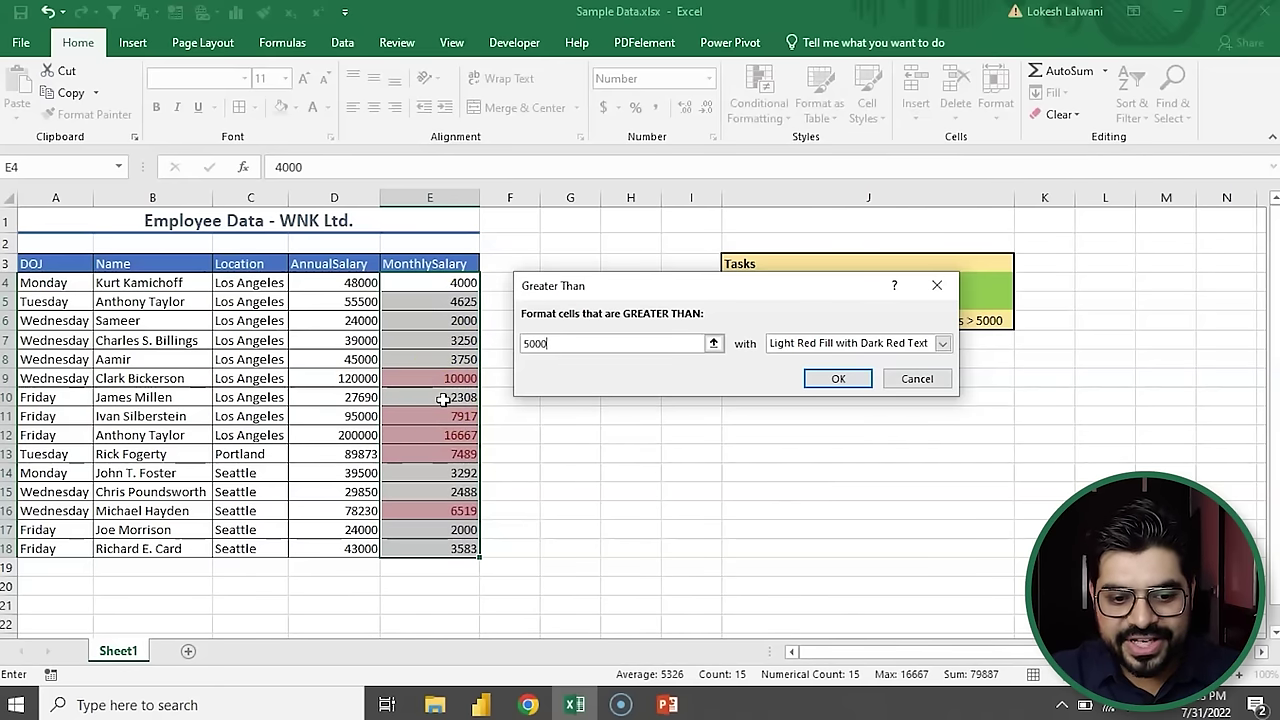
{"action": "left_click", "coordinate": [840, 379]}
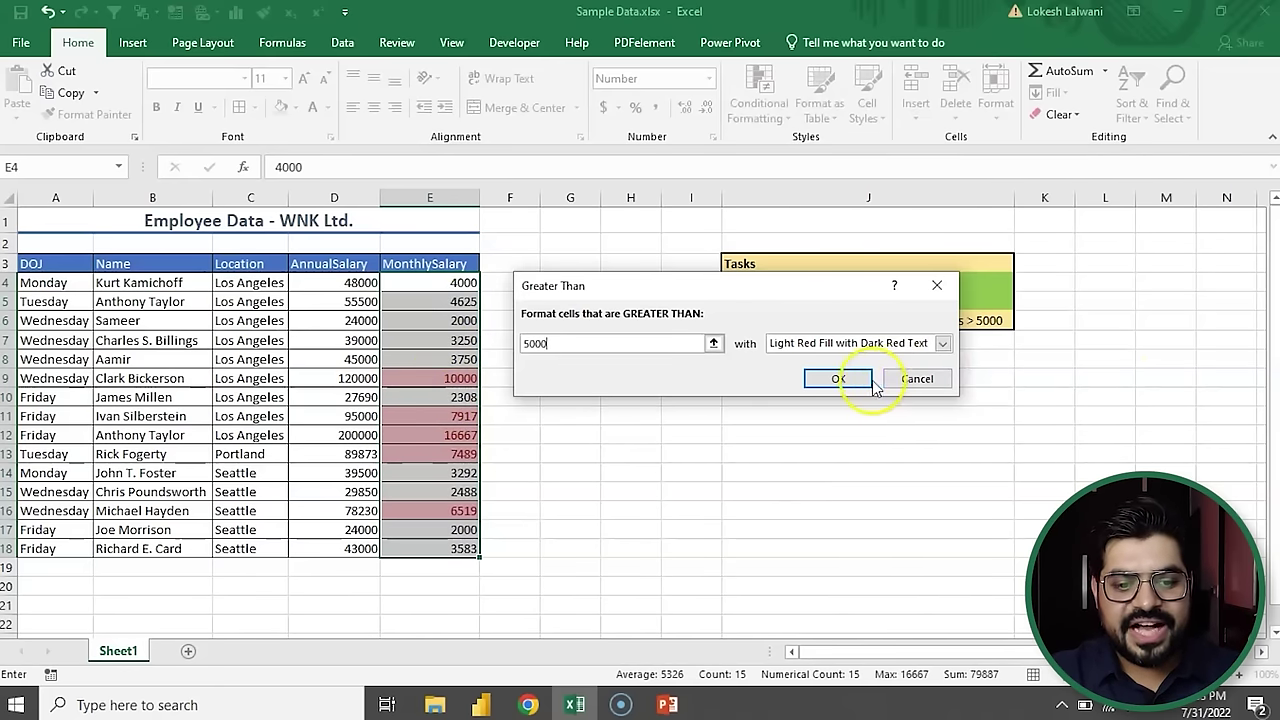
{"action": "left_click", "coordinate": [718, 420]}
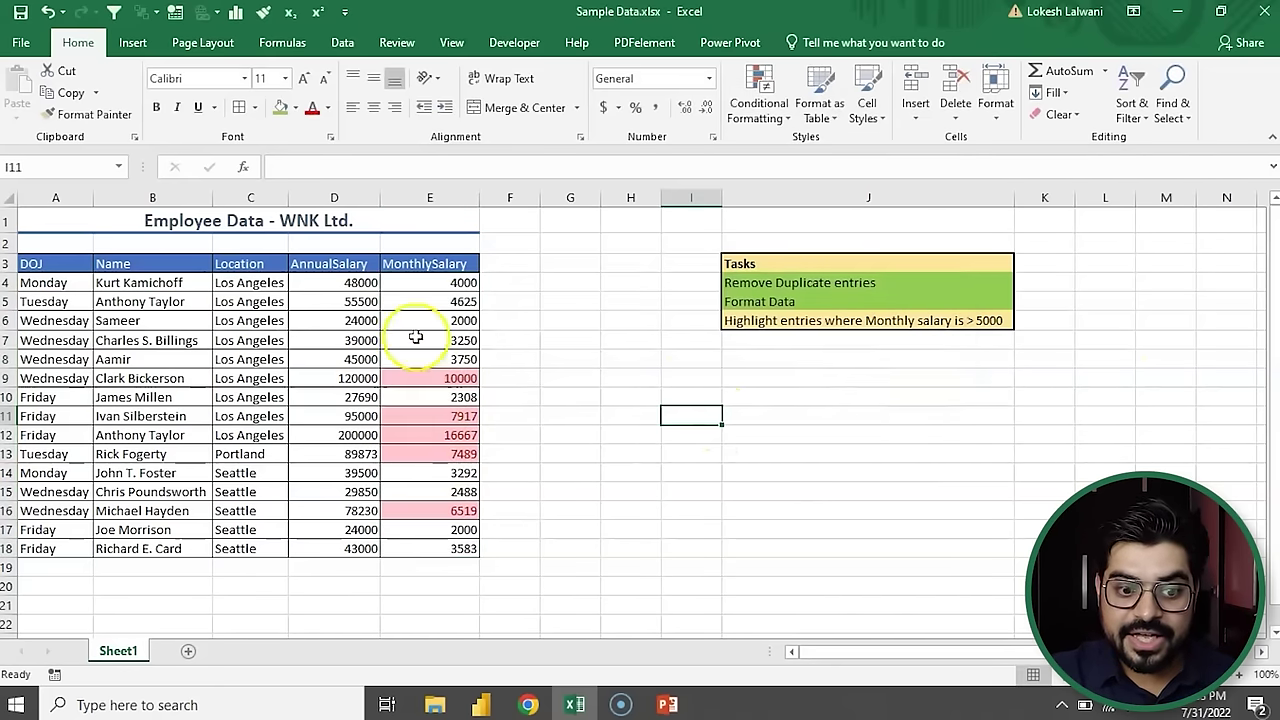
- Test 9000 in E4, undo back to 4000, then undo the pink salary highlighting
{"action": "left_click", "coordinate": [451, 285]}
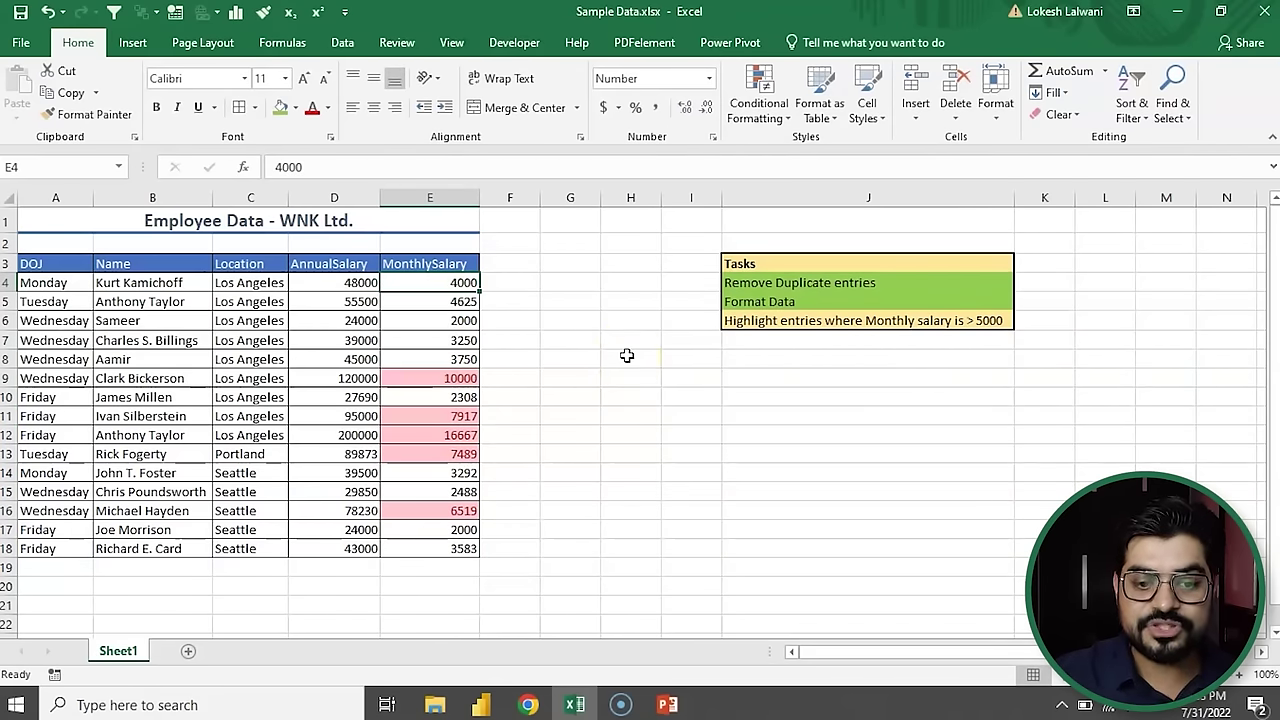
{"action": "type", "text": "9000"}
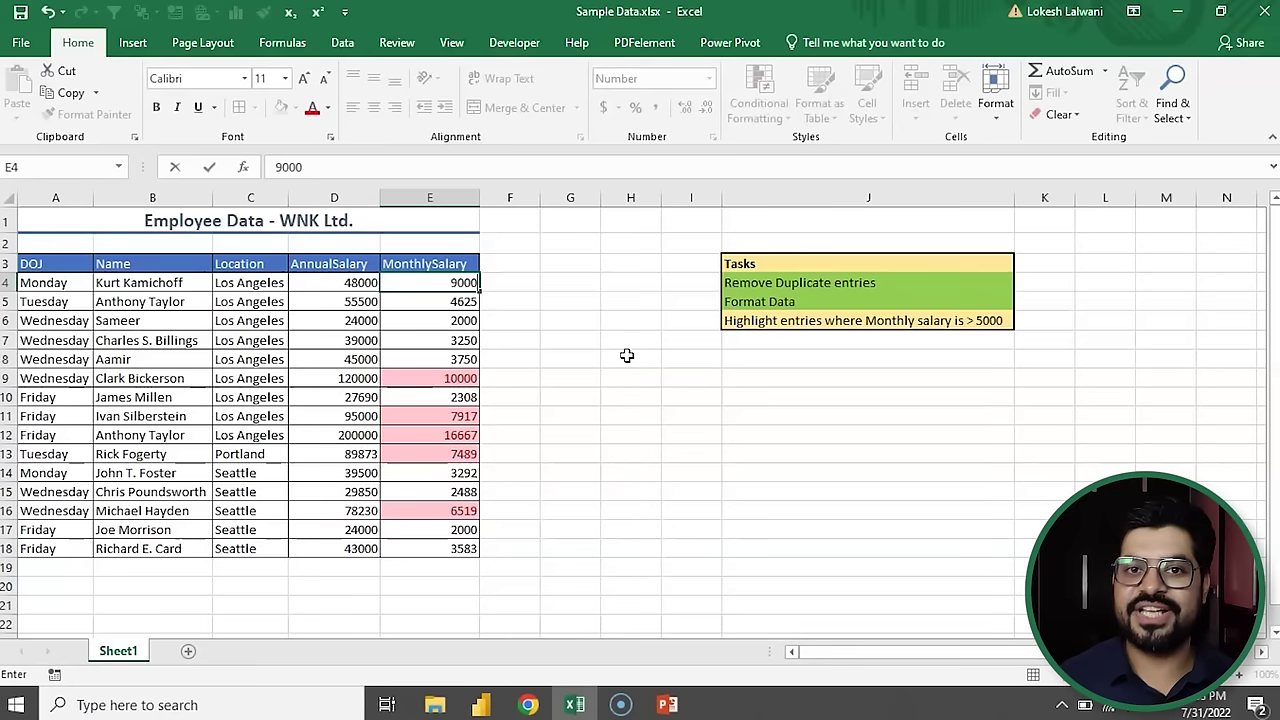
{"action": "key", "text": "Return"}
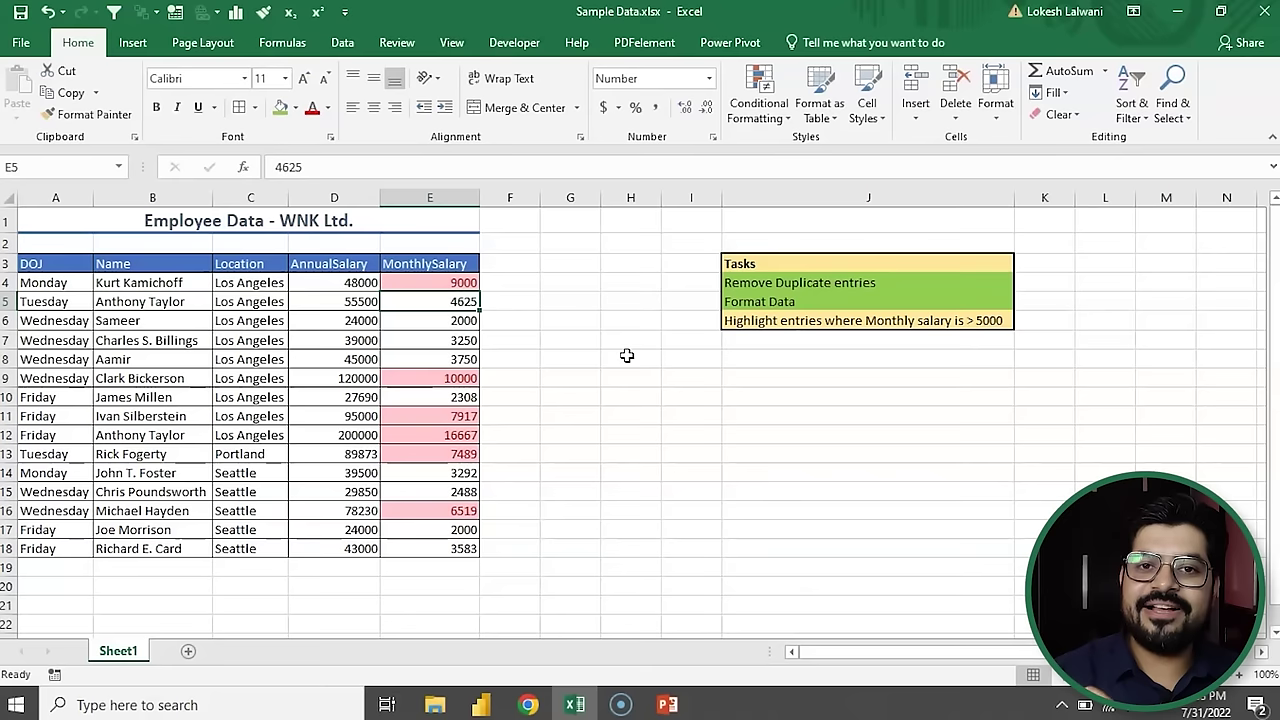
{"action": "key", "text": "ctrl+z"}
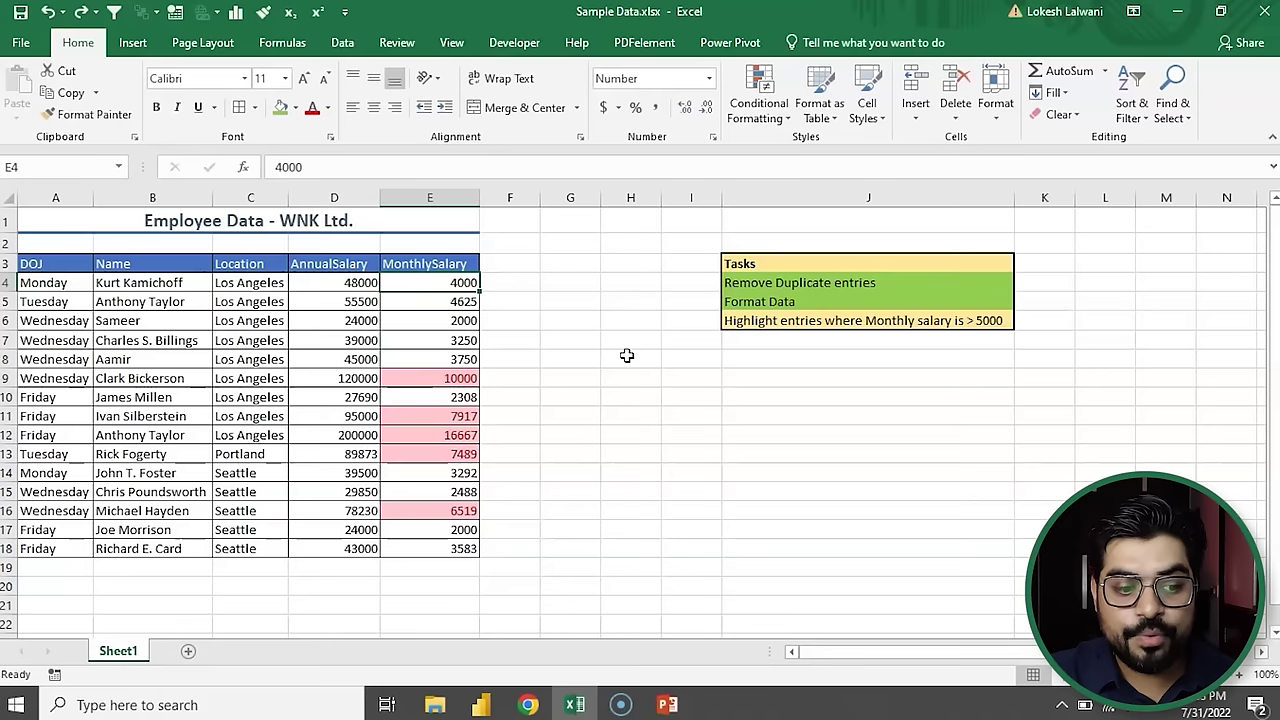
{"action": "left_click_drag", "start_coordinate": [55, 378], "coordinate": [416, 378]}
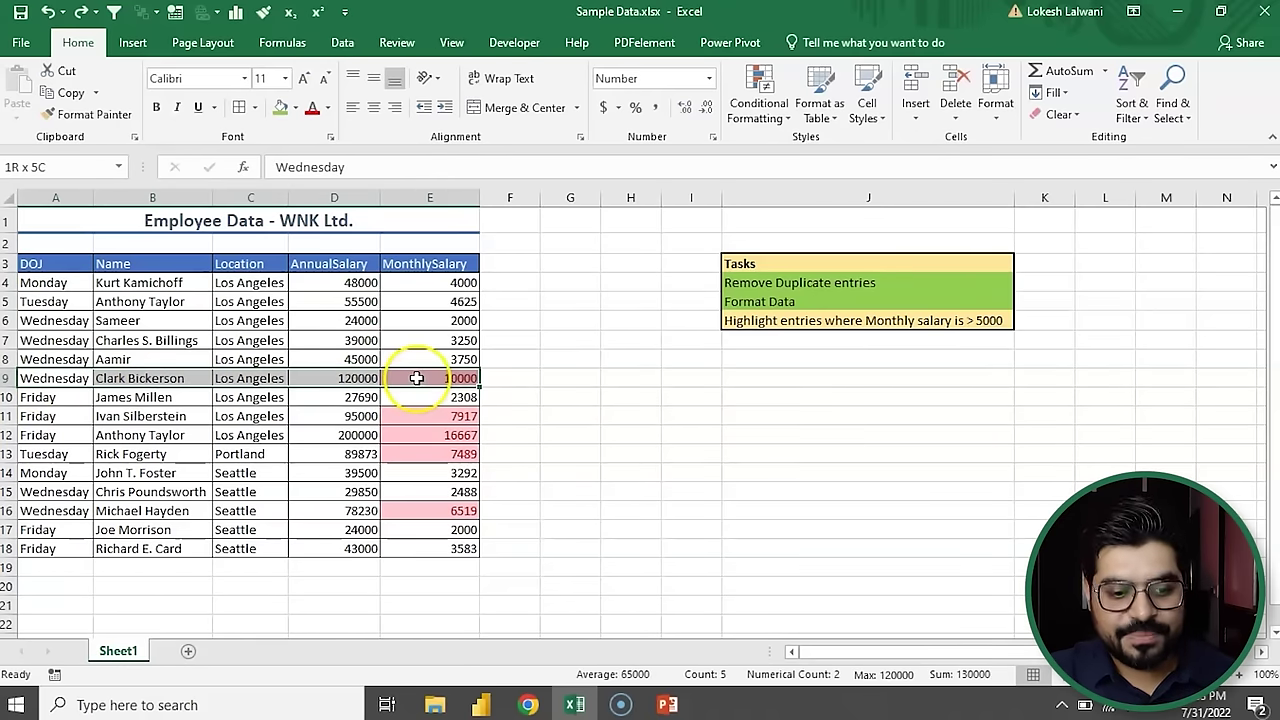
{"action": "left_click", "coordinate": [648, 395]}
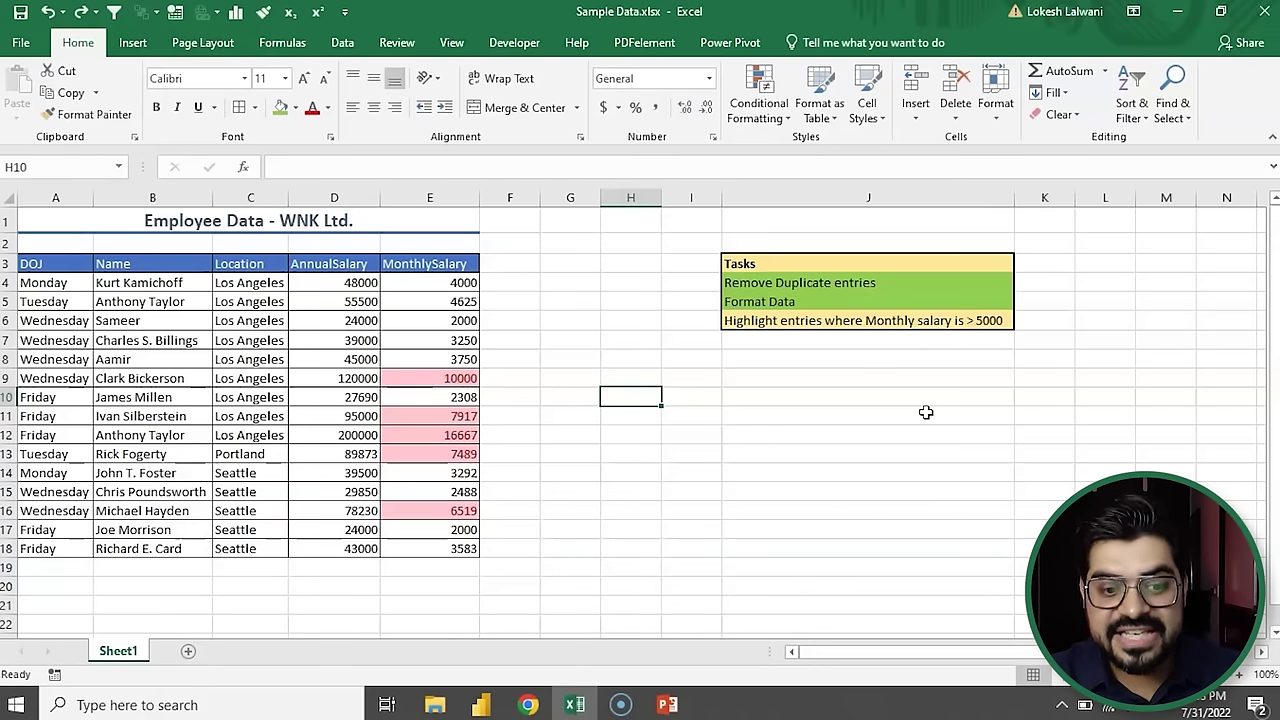
{"action": "key", "text": "ctrl+z"}
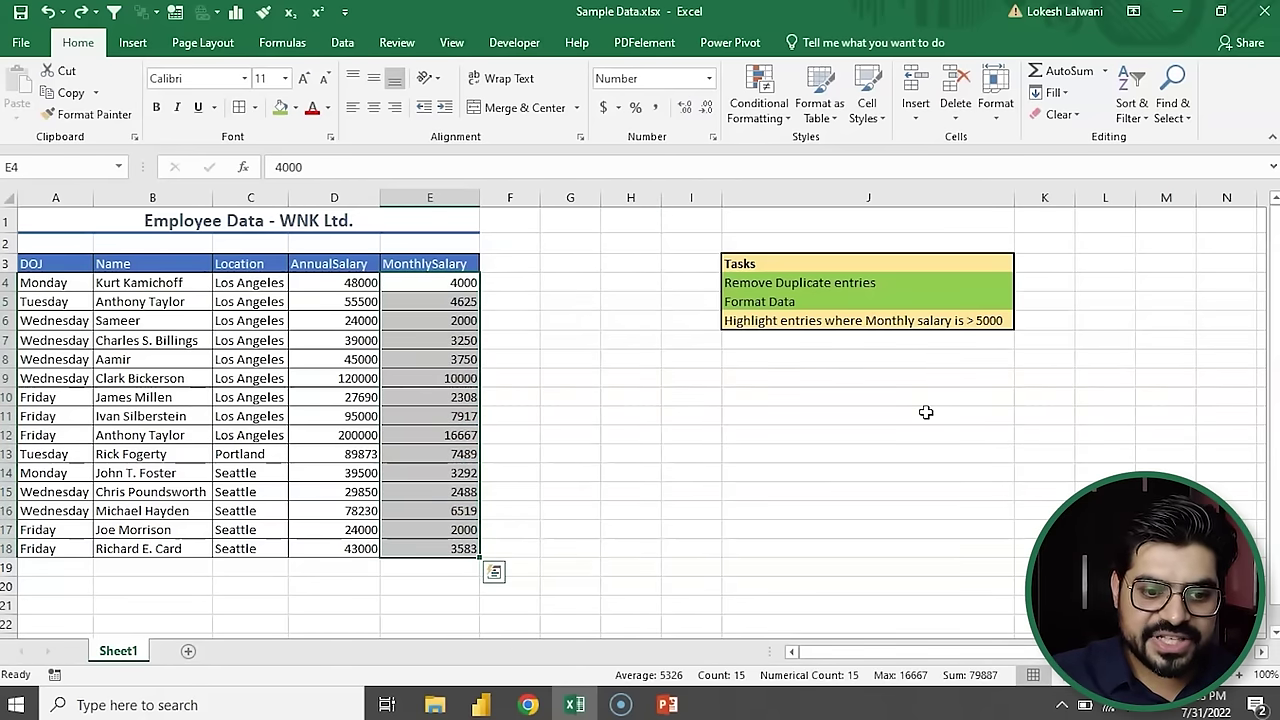
- Select all 15 employee rows A4:E18 and open Home's Conditional Formatting menu
{"action": "left_click", "coordinate": [707, 410]}
{"action": "mouse_move", "coordinate": [428, 282]}
{"action": "left_mouse_down"}
{"action": "mouse_move", "coordinate": [423, 553]}
{"action": "mouse_move", "coordinate": [33, 549]}
{"action": "left_mouse_up"}
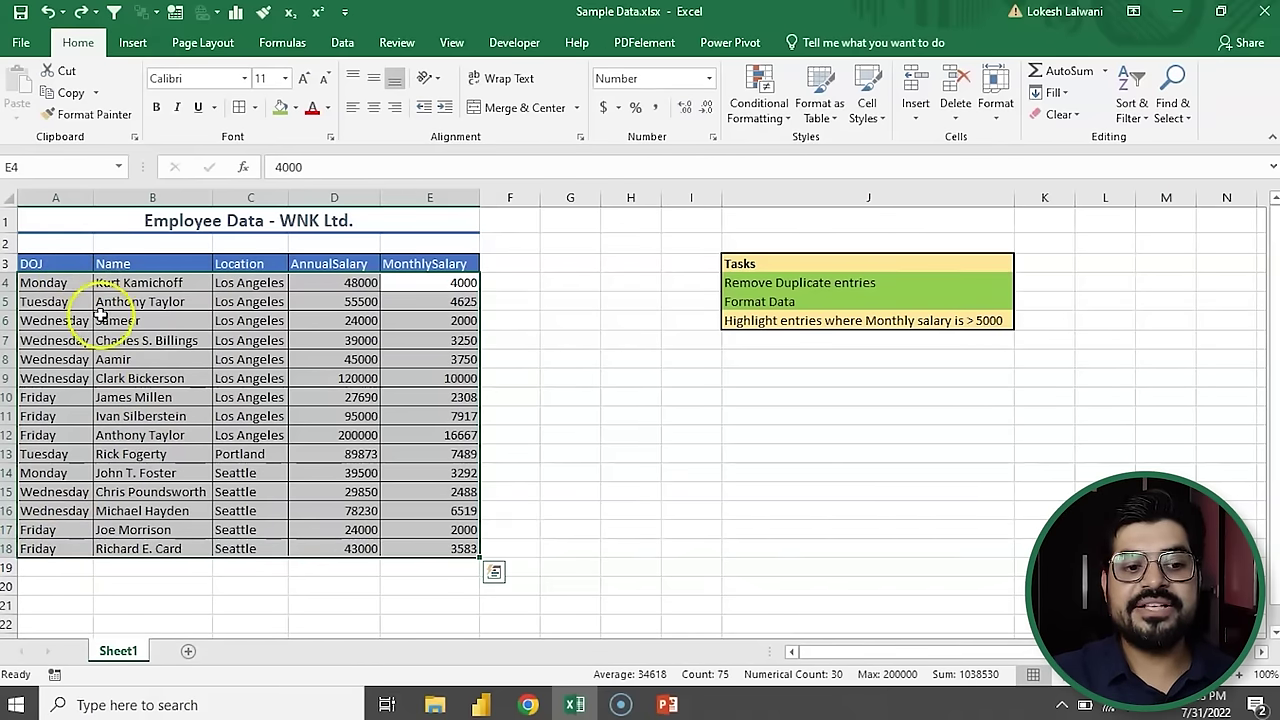
{"action": "left_click", "coordinate": [78, 42]}
{"action": "left_click", "coordinate": [88, 98]}
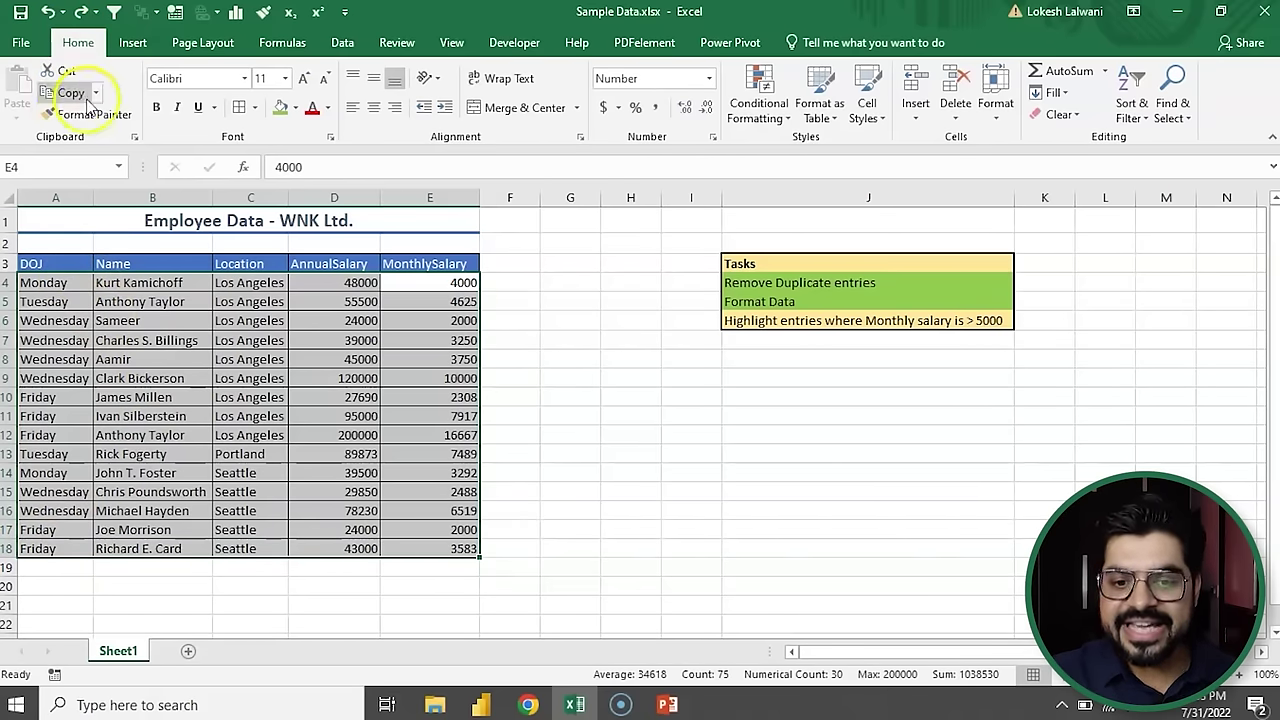
{"action": "left_click", "coordinate": [785, 113]}
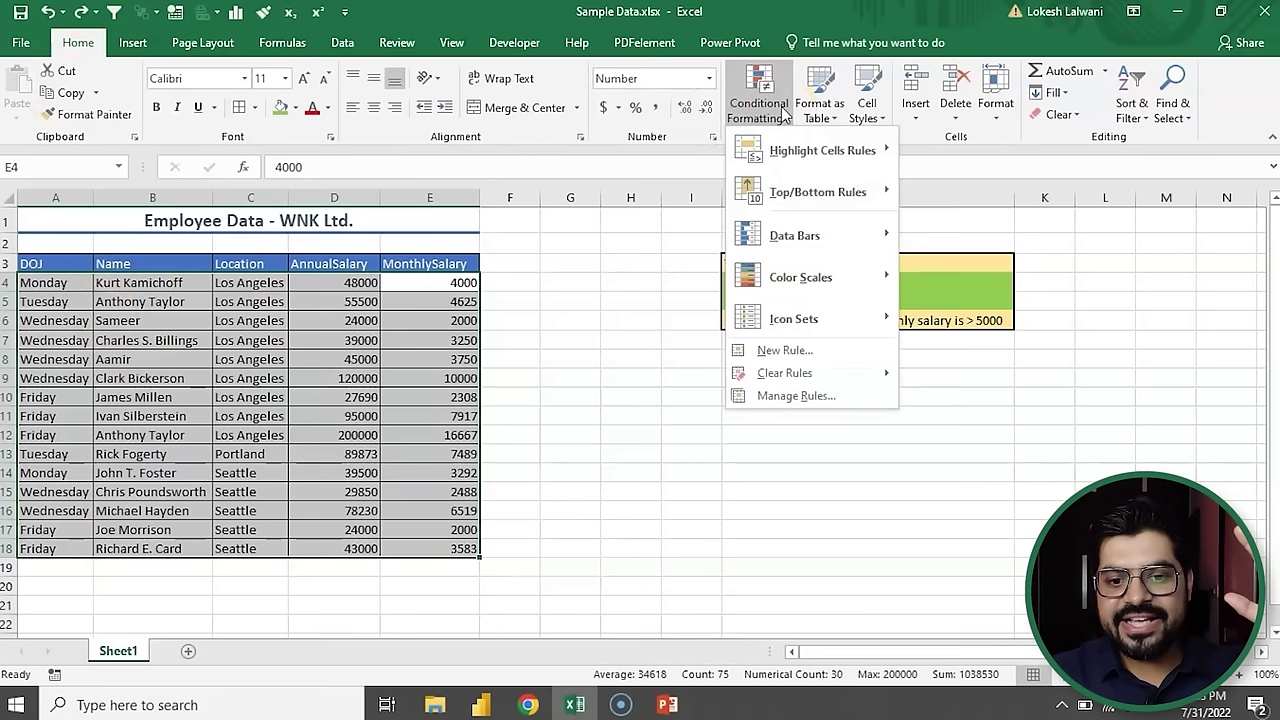
{"action": "mouse_move", "coordinate": [820, 150]}
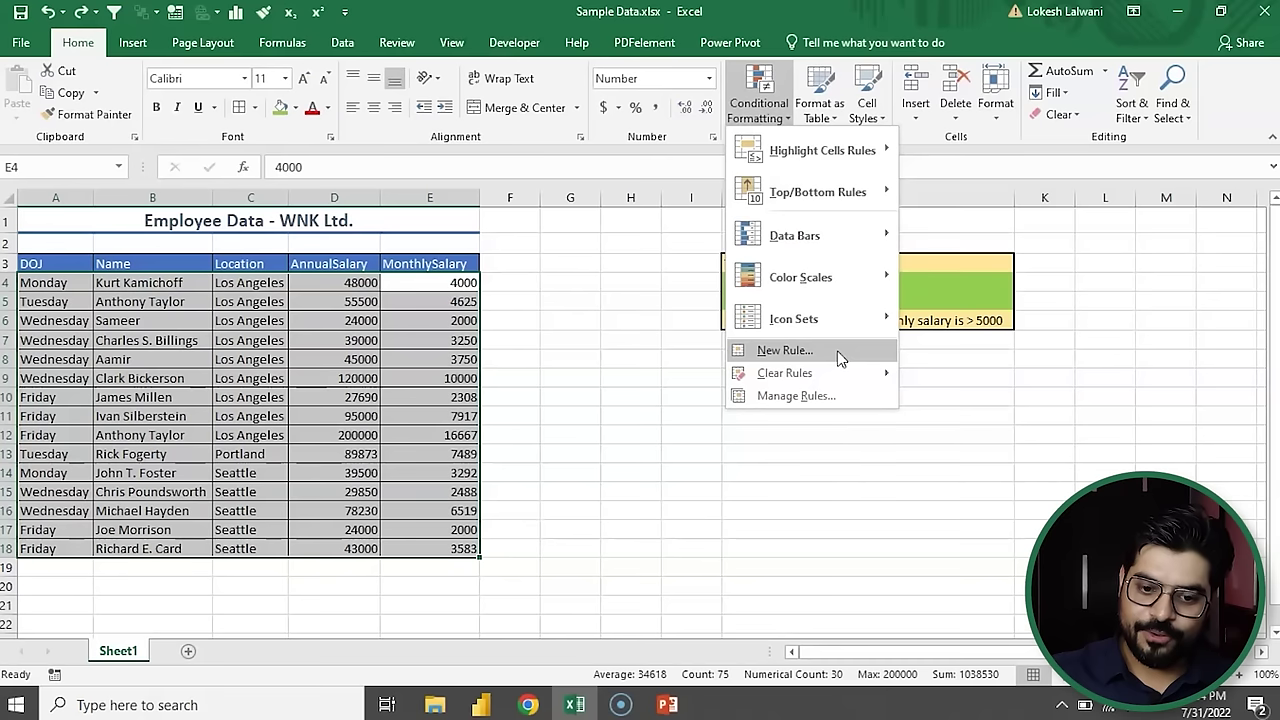
- Create a new formula-based highlight rule =$E4>5000 for the employee rows and open its format settings
{"action": "left_click", "coordinate": [840, 356]}
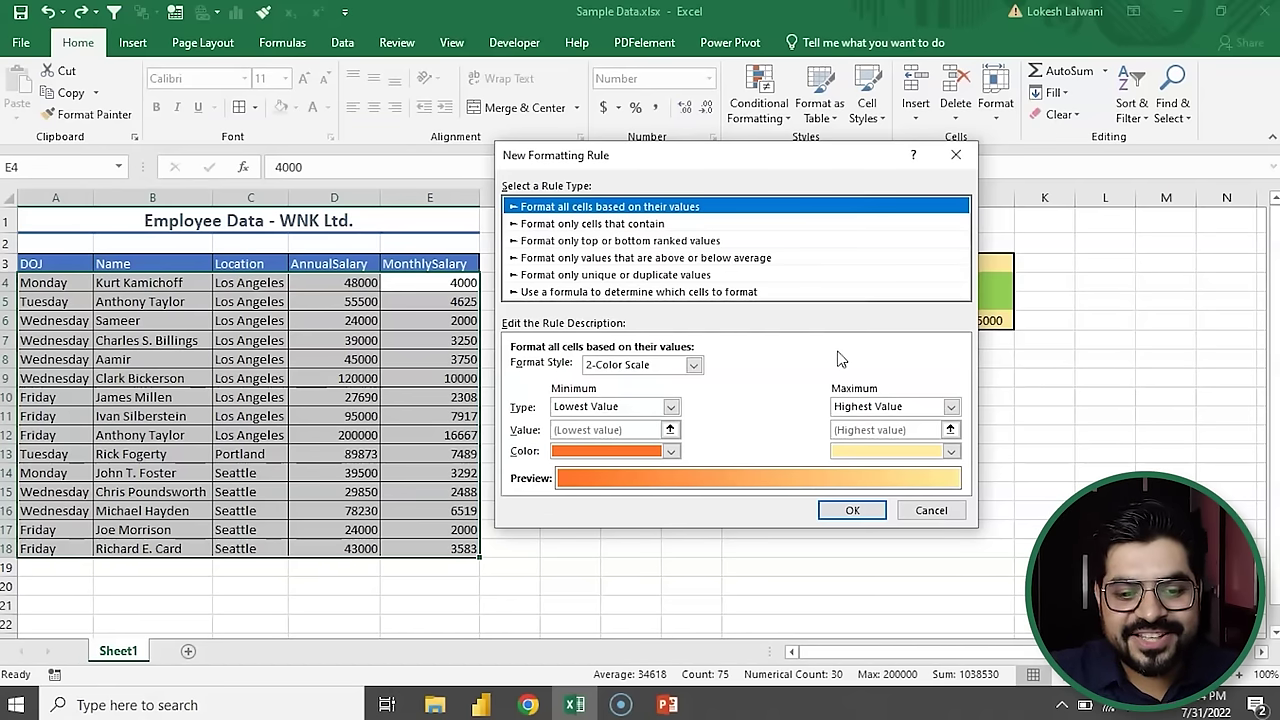
{"action": "left_click", "coordinate": [783, 293]}
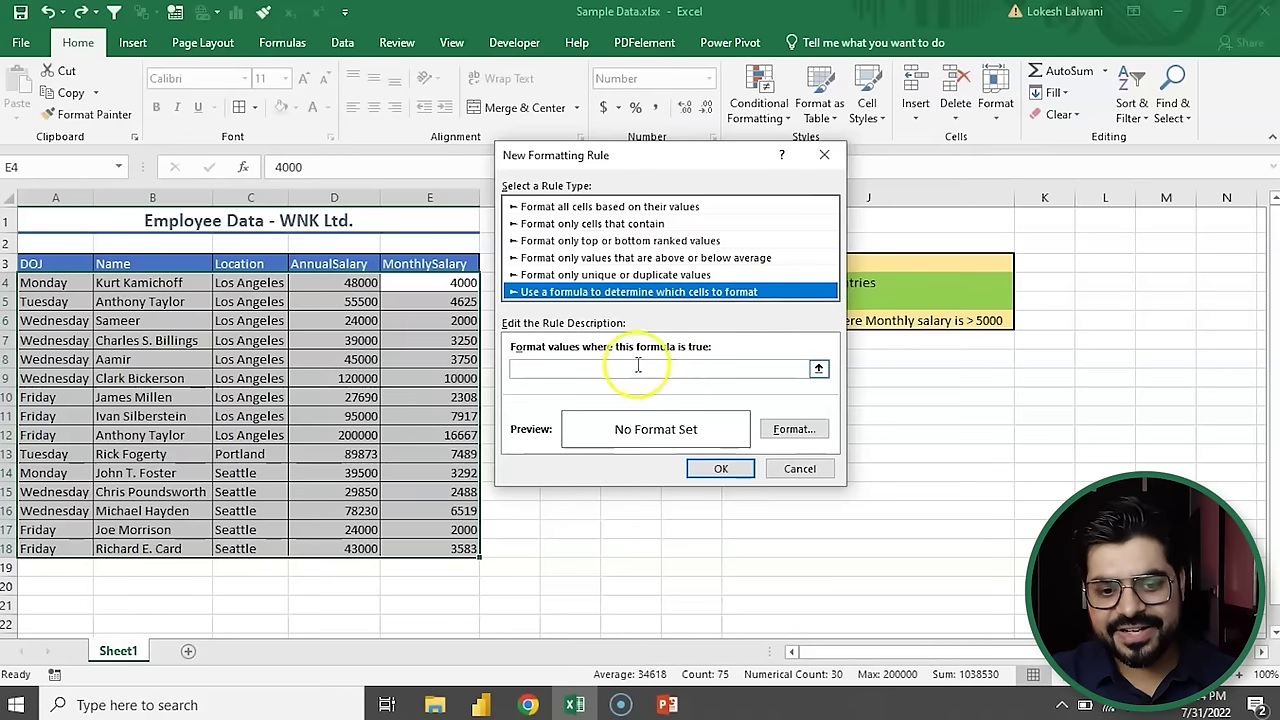
{"action": "left_click", "coordinate": [631, 368]}
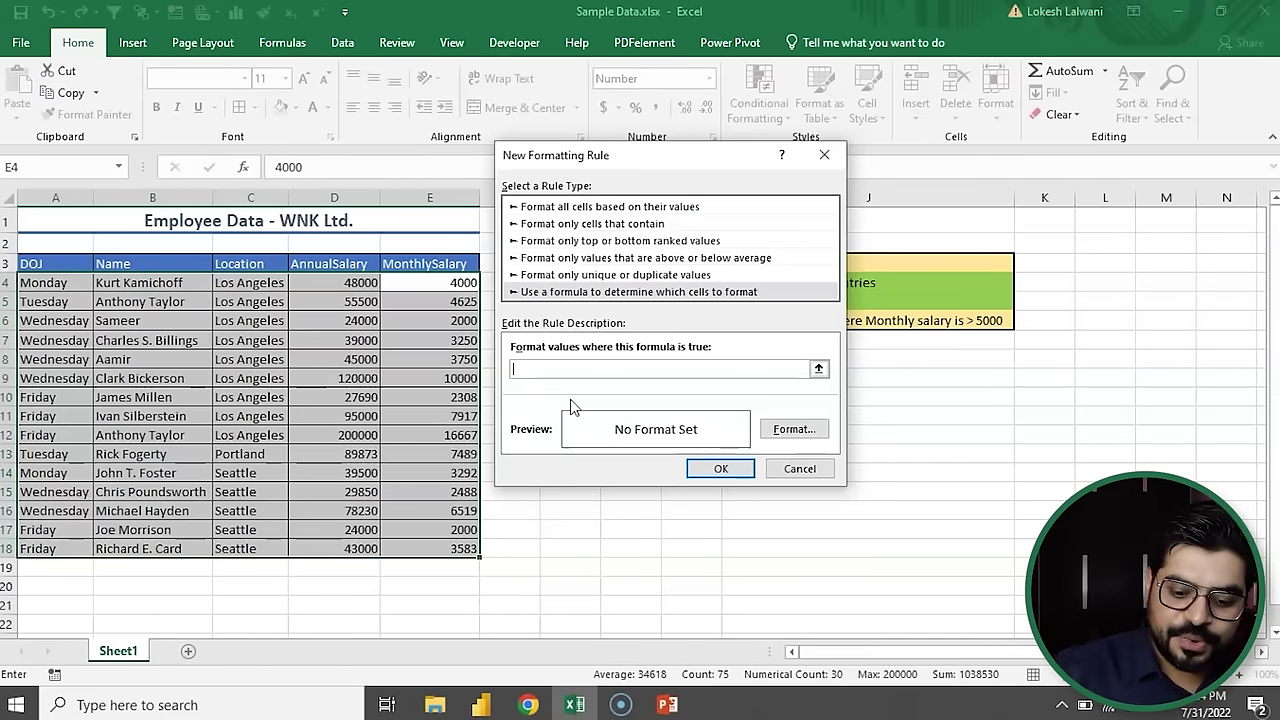
{"action": "type", "text": "="}
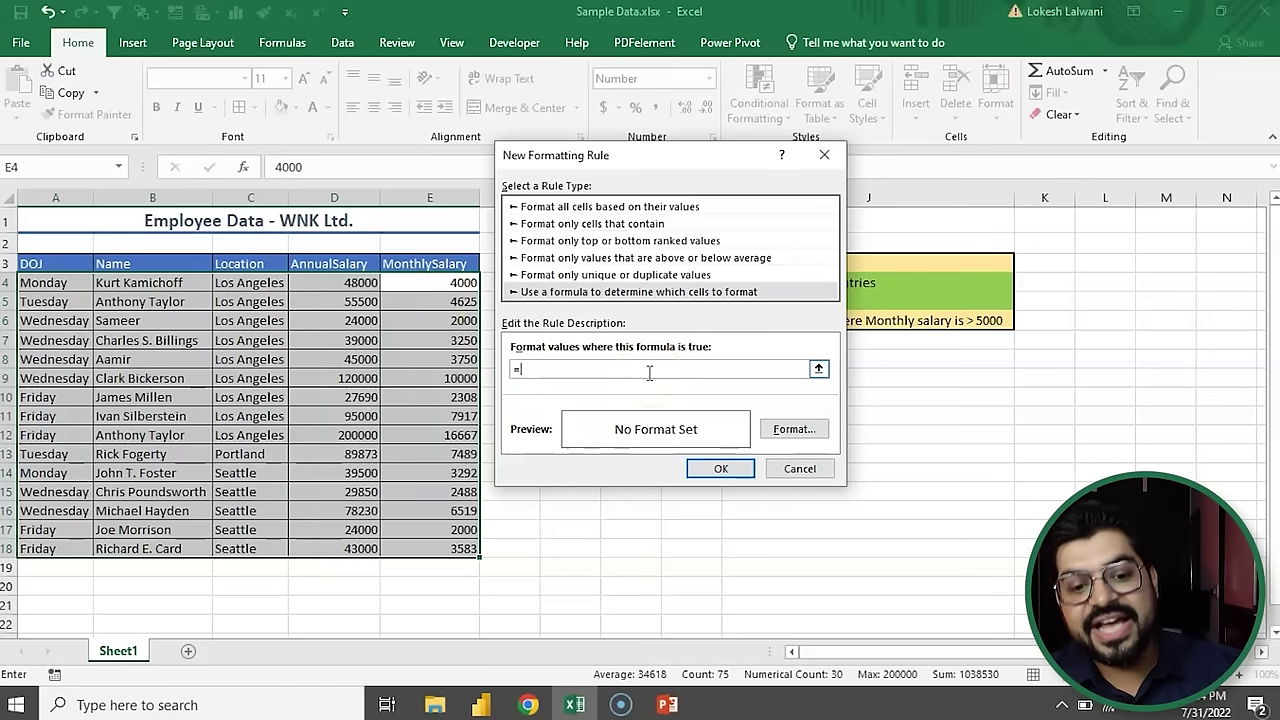
{"action": "type", "text": "$"}
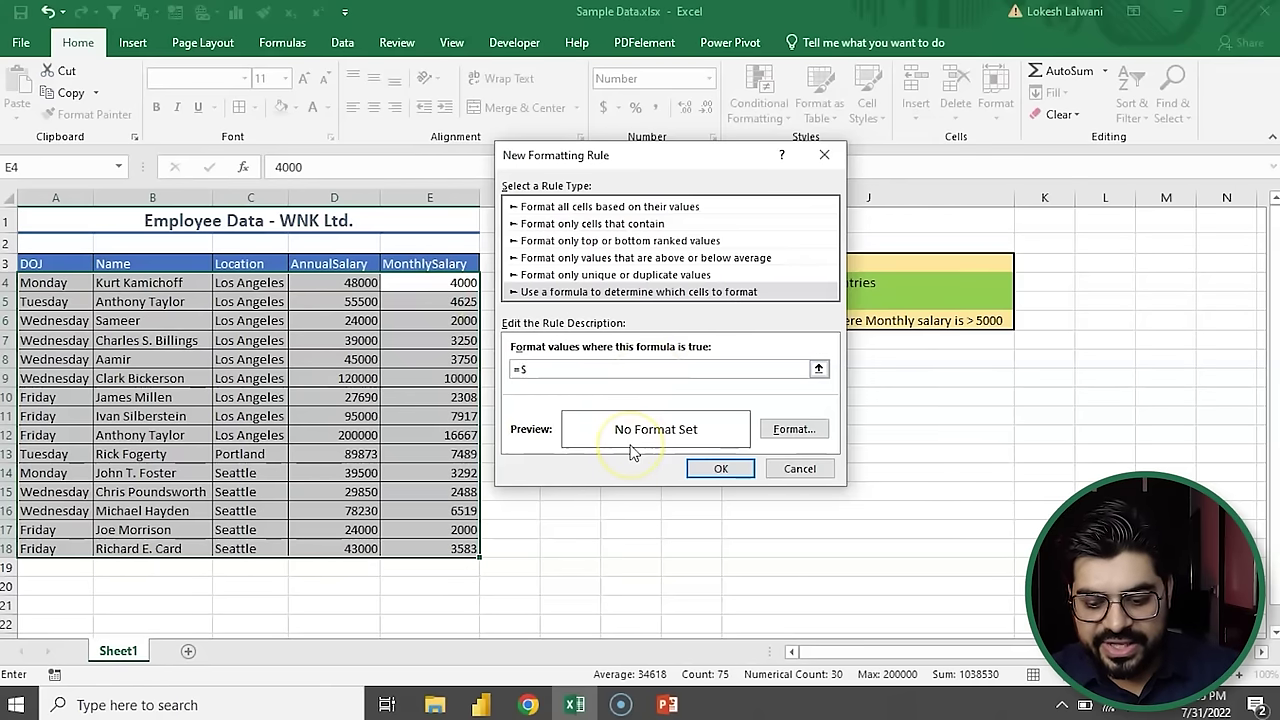
{"action": "type", "text": "E4"}
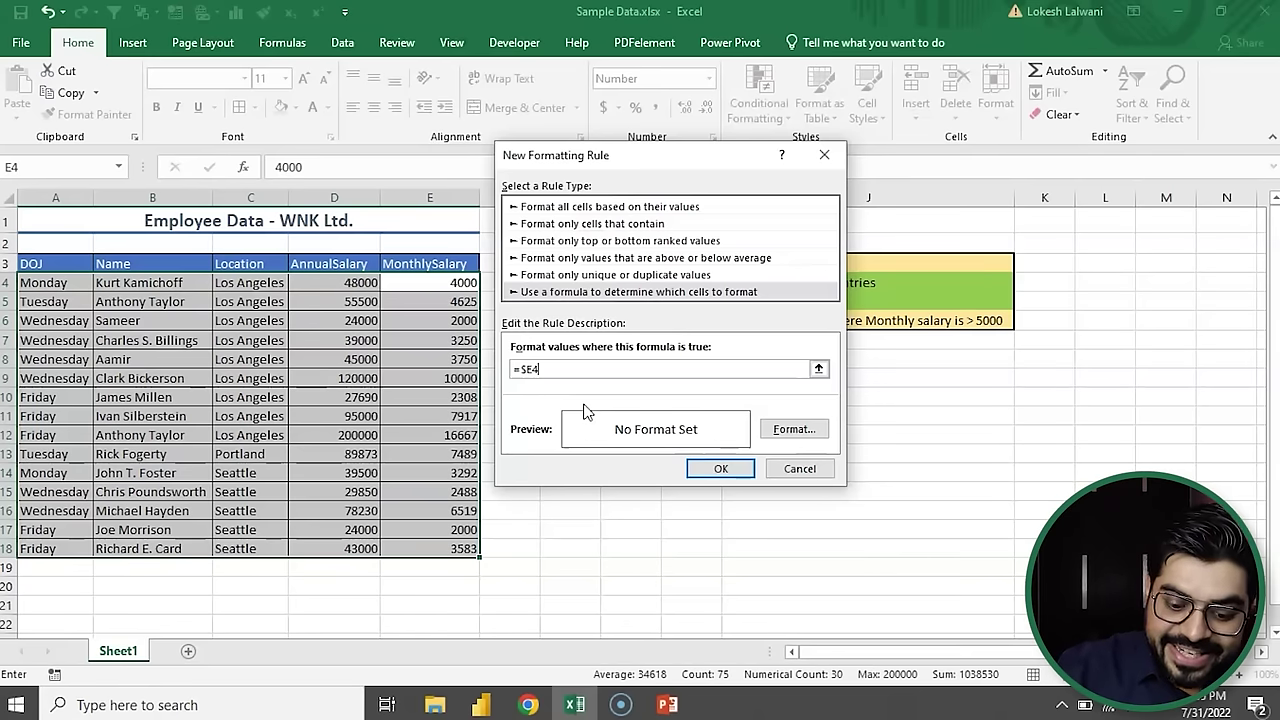
{"action": "type", "text": ">"}
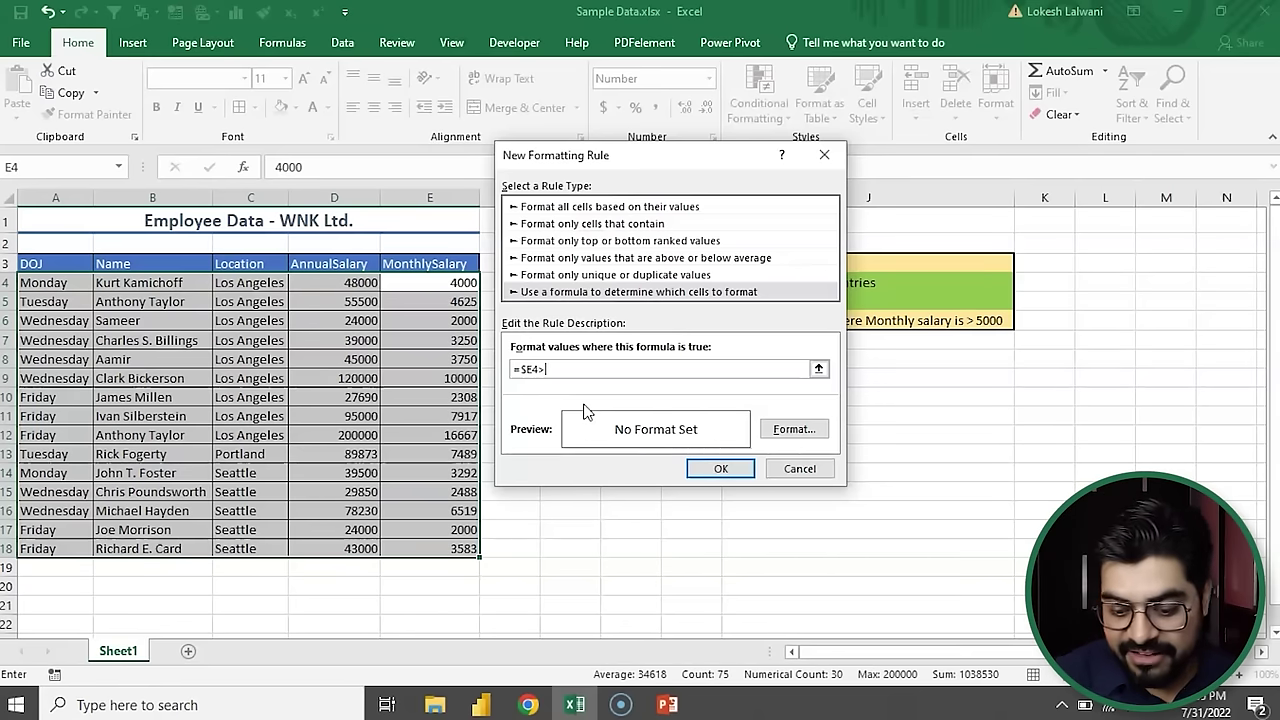
{"action": "type", "text": "5000"}
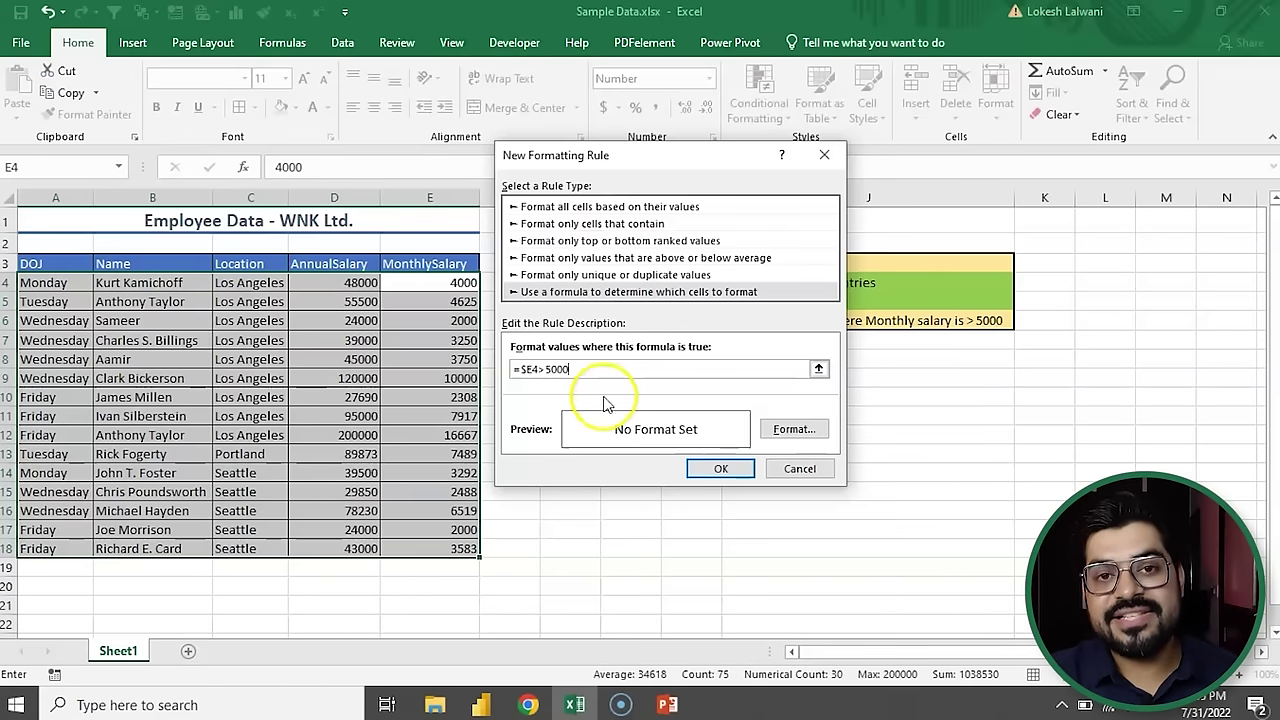
{"action": "left_click", "coordinate": [804, 435]}
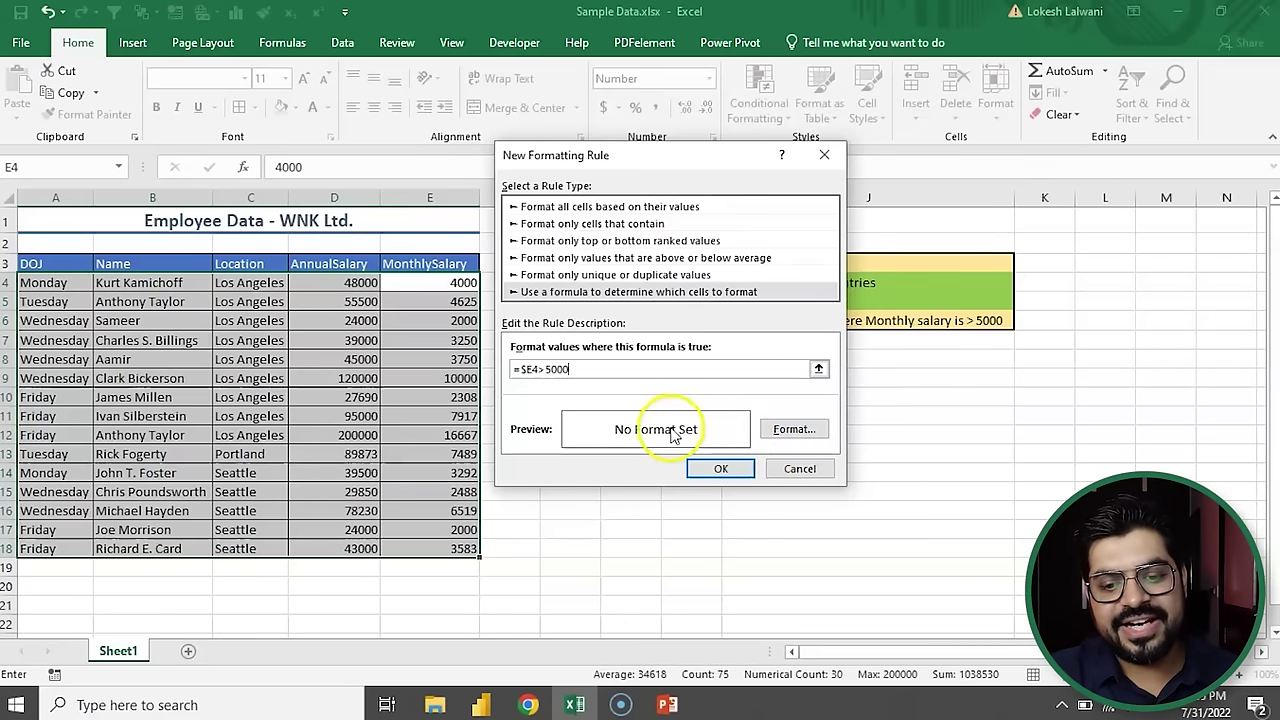
{"action": "left_click", "coordinate": [800, 431]}
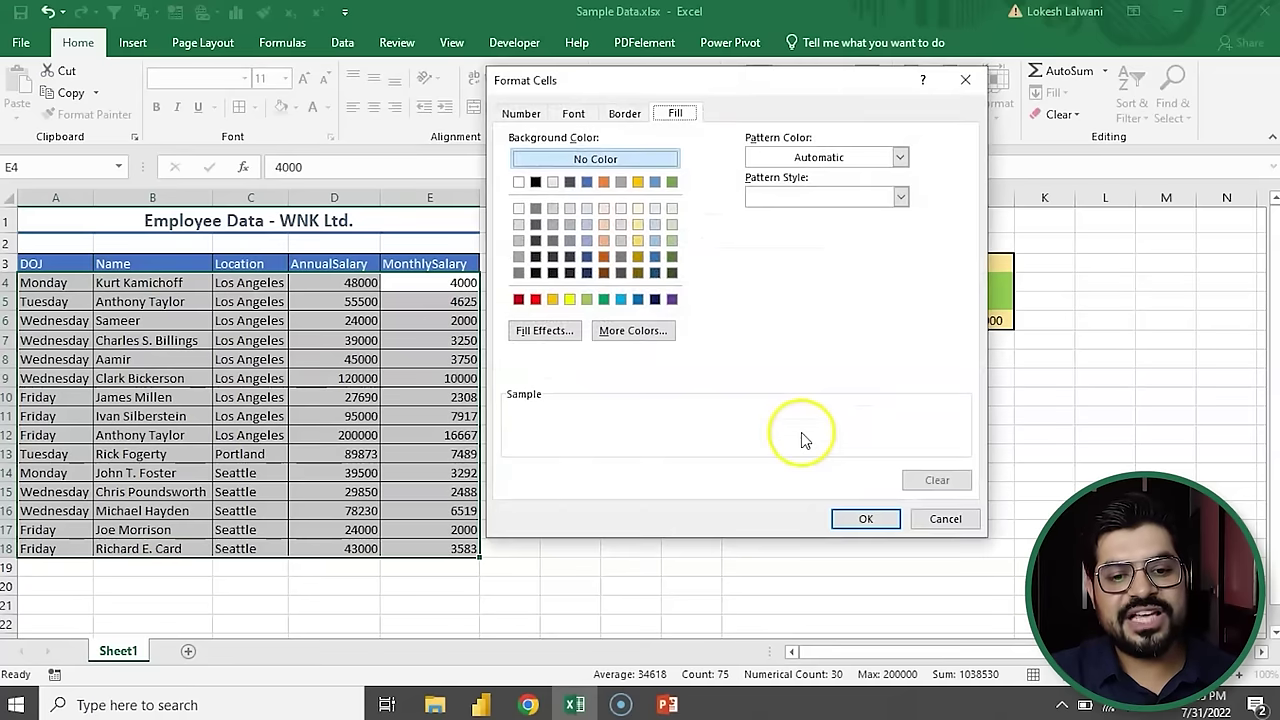
- Give the rule a light green fill and apply it to the employee table
{"action": "left_click", "coordinate": [675, 116]}
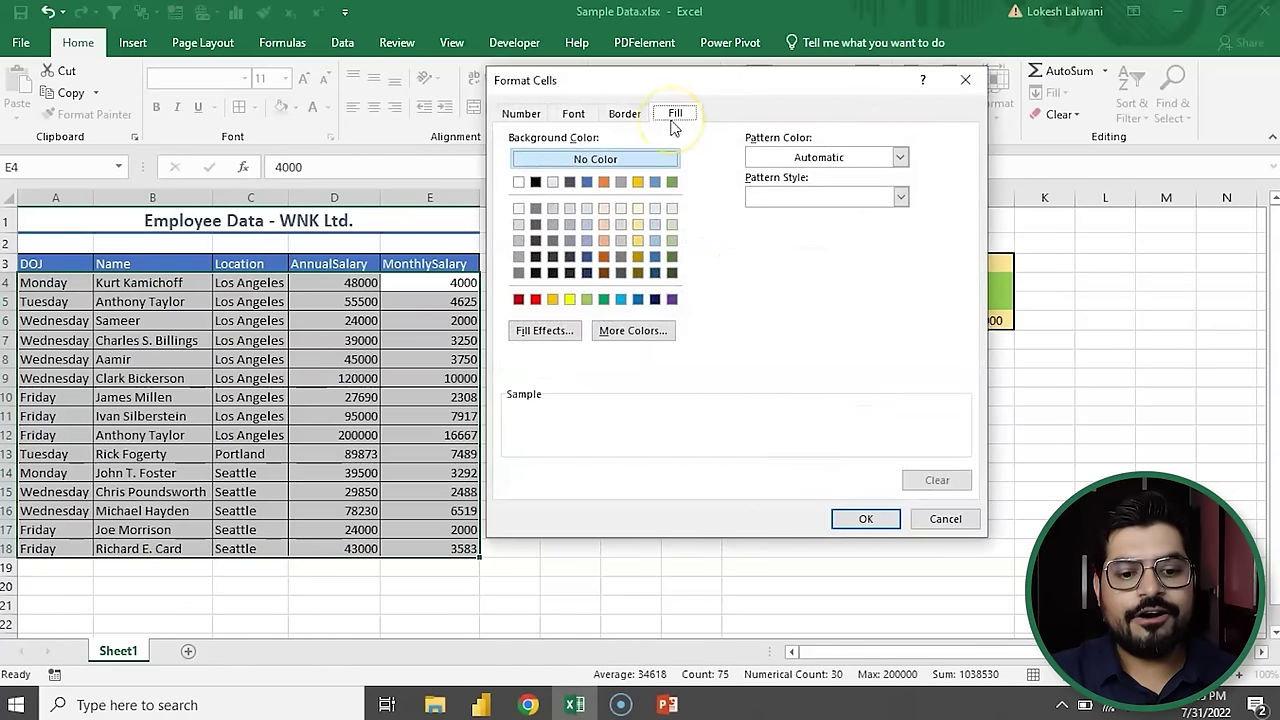
{"action": "left_click", "coordinate": [623, 257]}
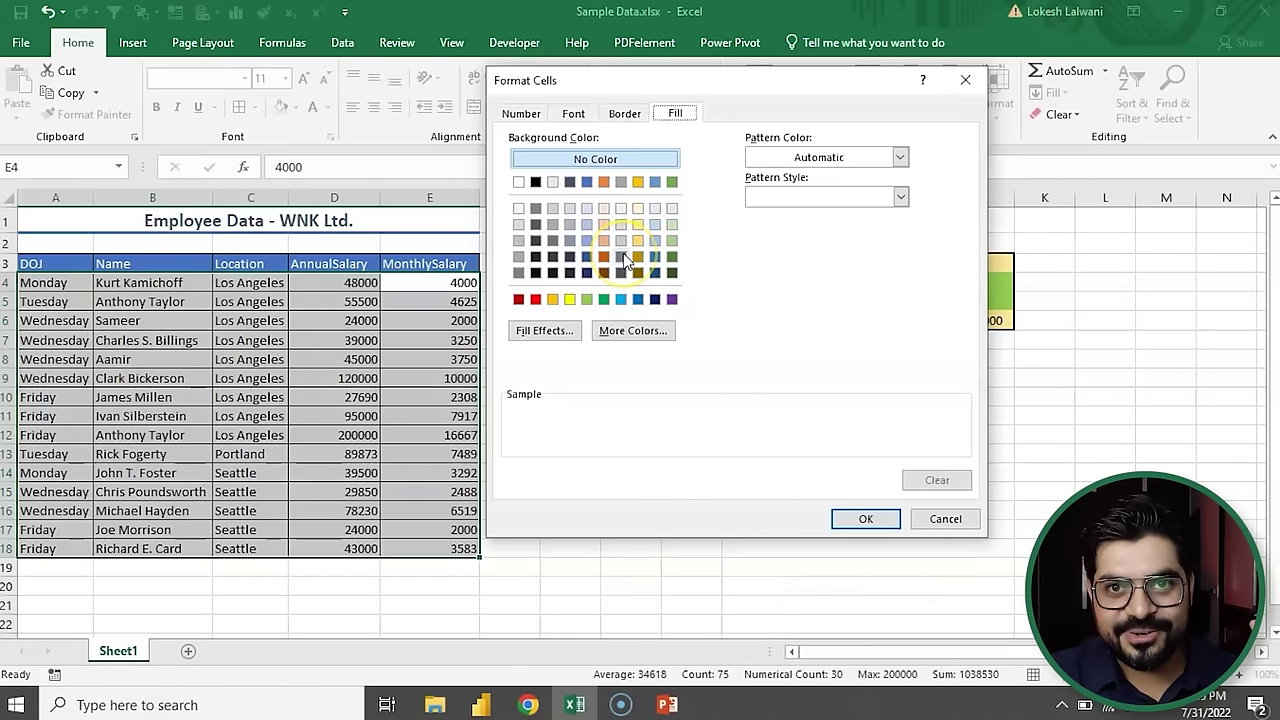
{"action": "left_click", "coordinate": [588, 300]}
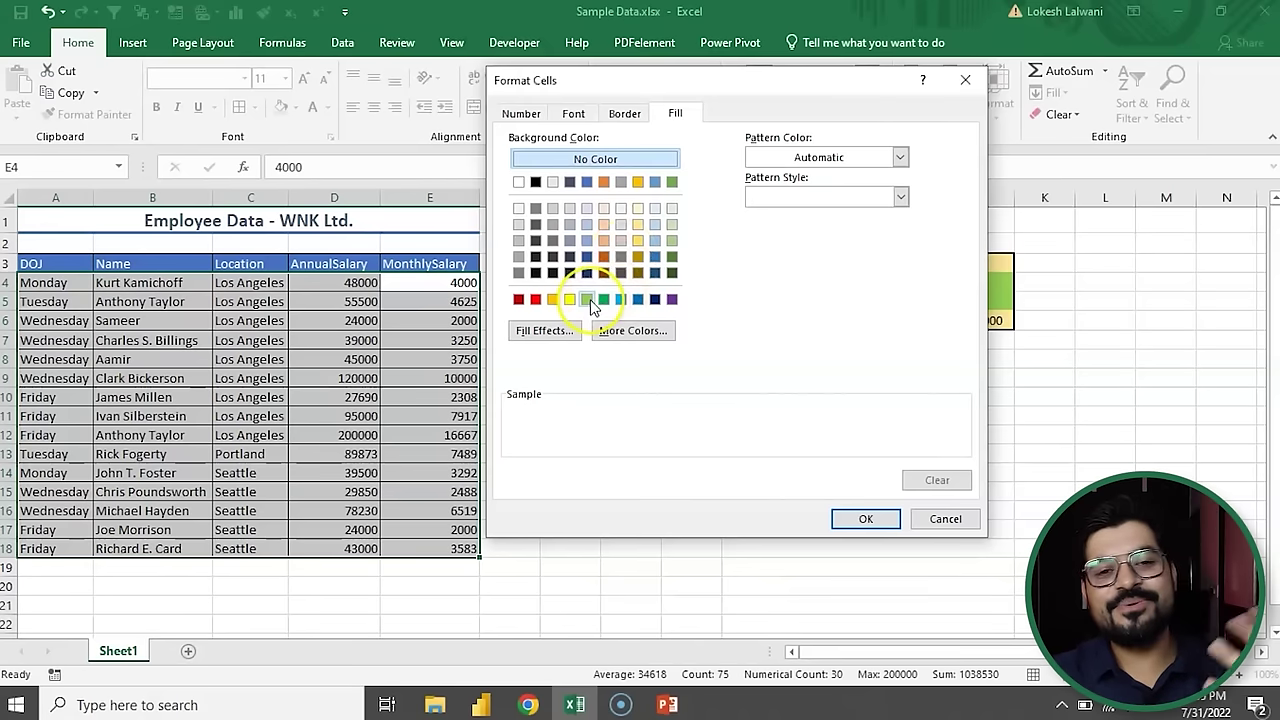
{"action": "left_click", "coordinate": [866, 519]}
{"action": "left_click", "coordinate": [723, 466]}
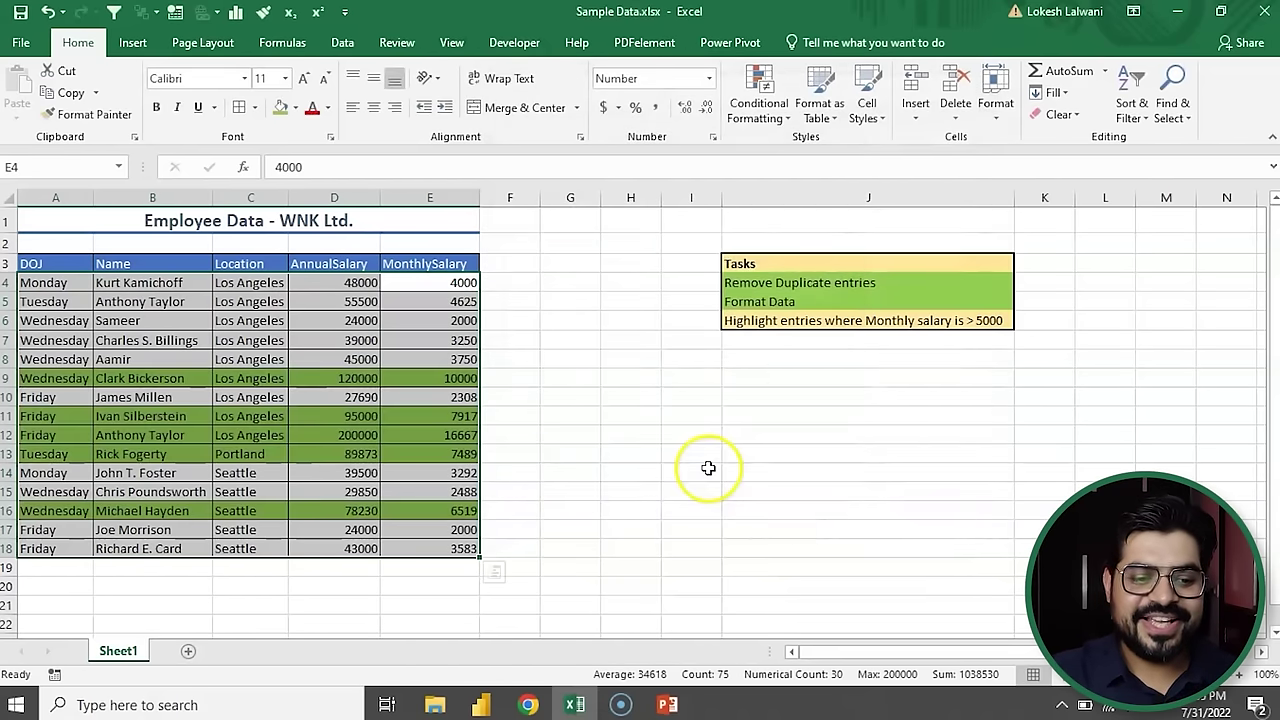
- Change the salary in E6 from 2000 to 6000 so row 6 turns green, then select J6
{"action": "left_click", "coordinate": [708, 468]}
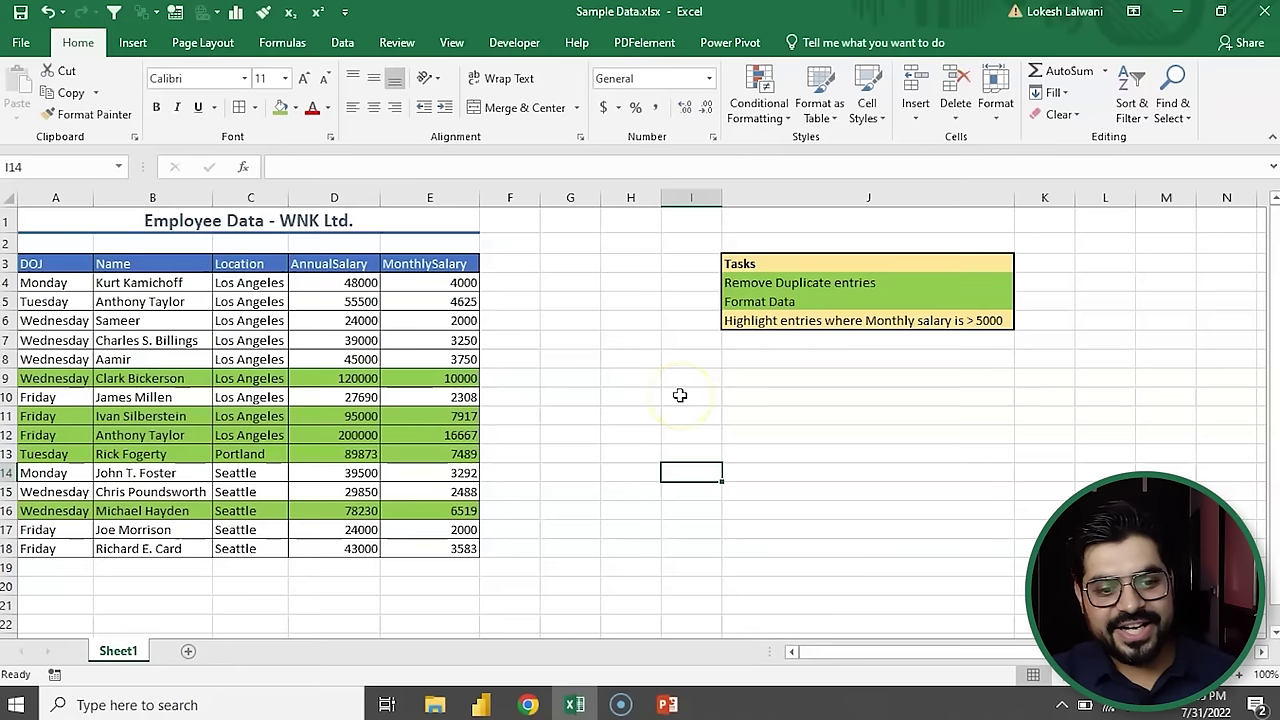
{"action": "left_click", "coordinate": [463, 320]}
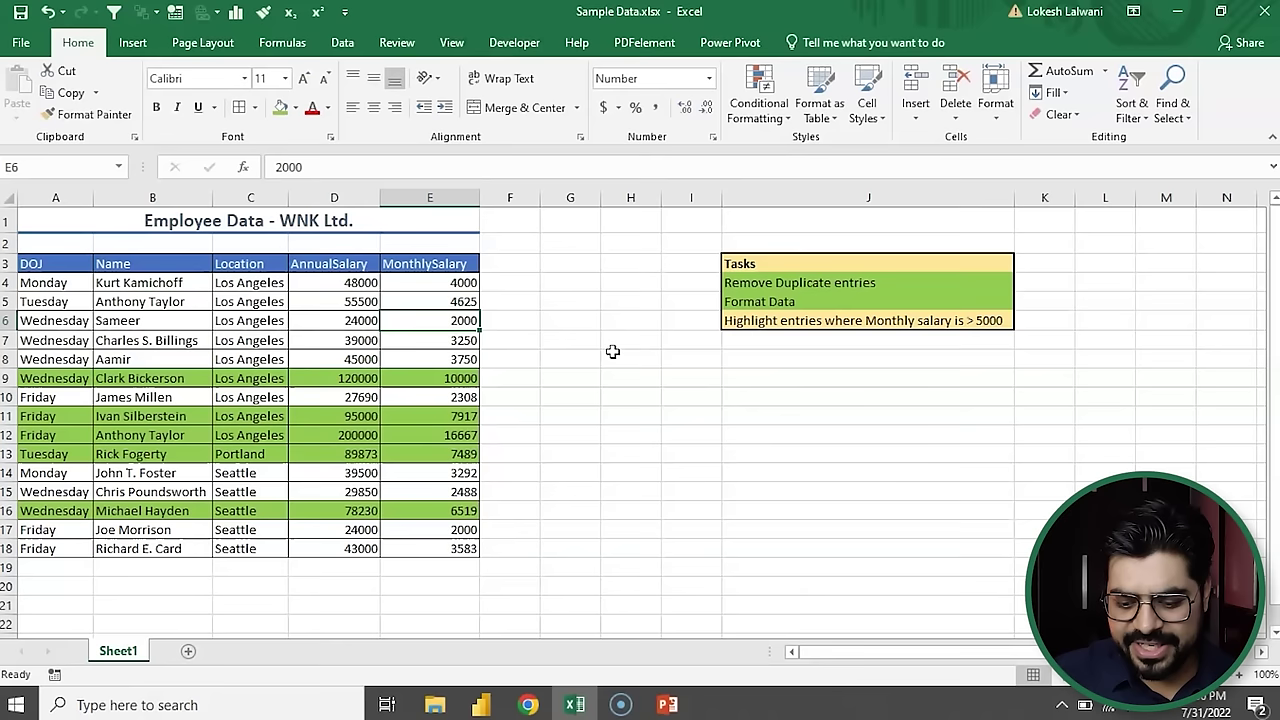
{"action": "type", "text": "600"}
{"action": "key", "text": "Return"}
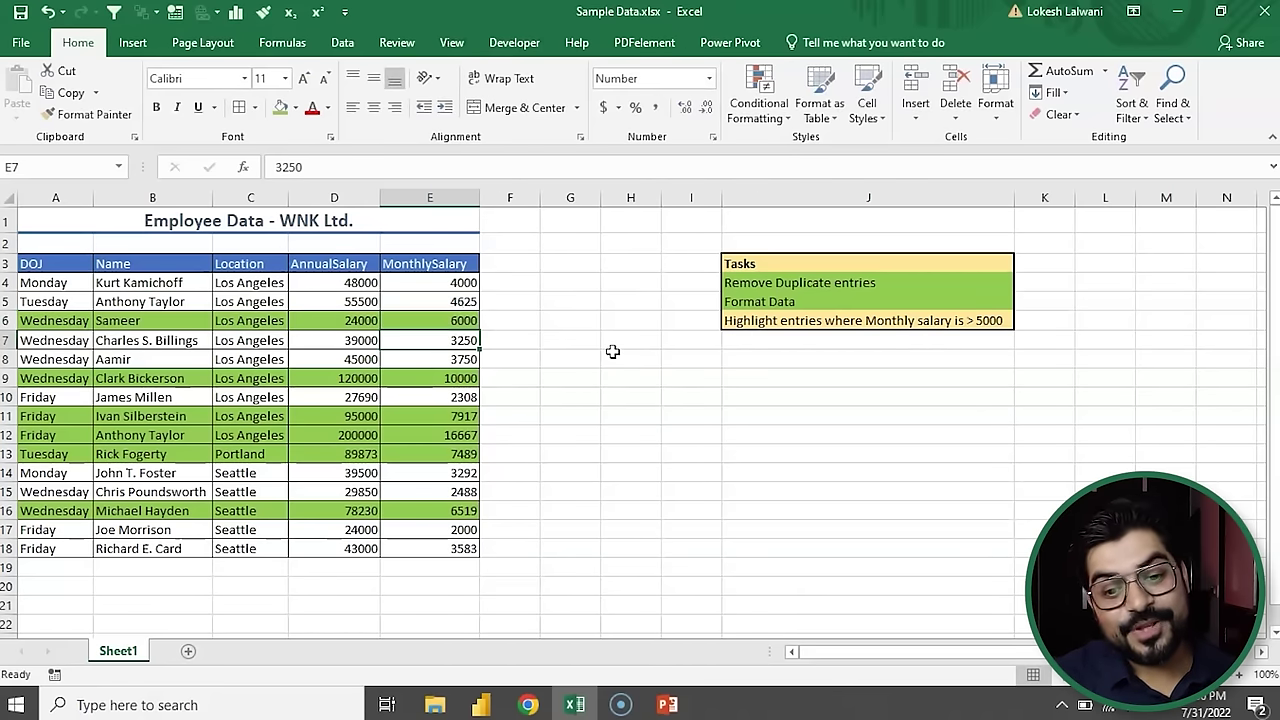
{"action": "left_click", "coordinate": [885, 321]}
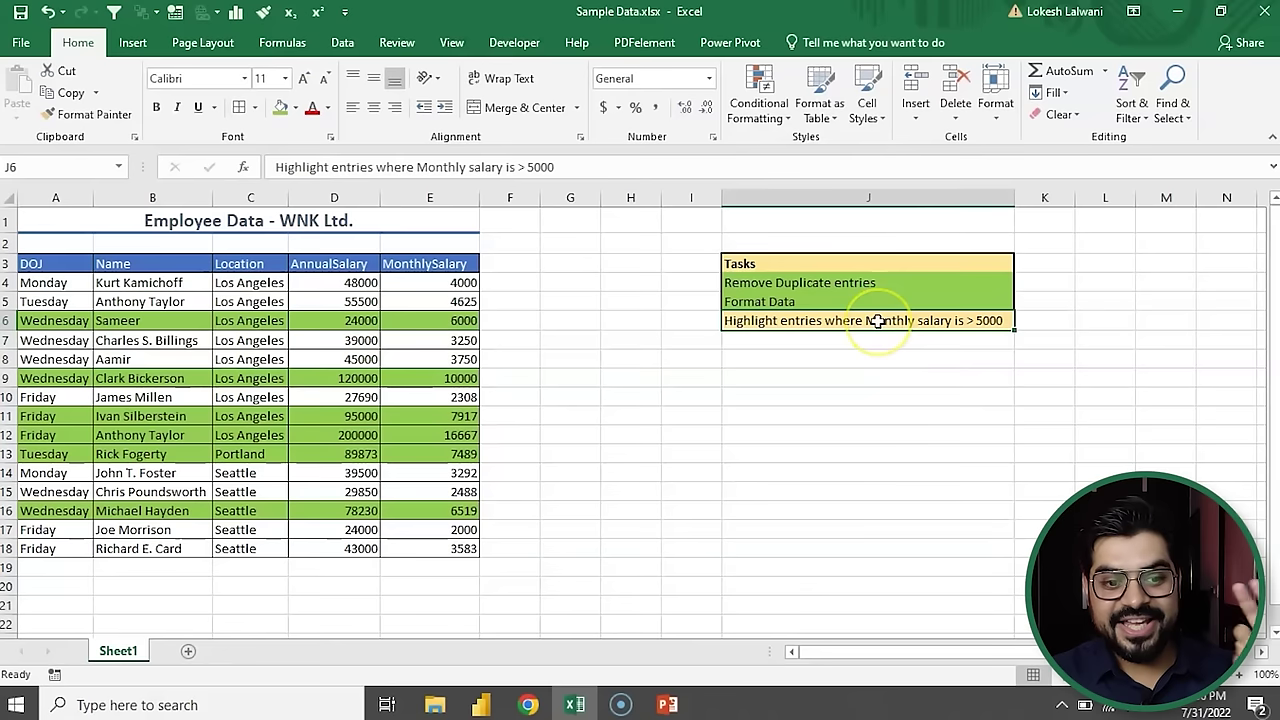
{"action": "left_click", "coordinate": [280, 108]}
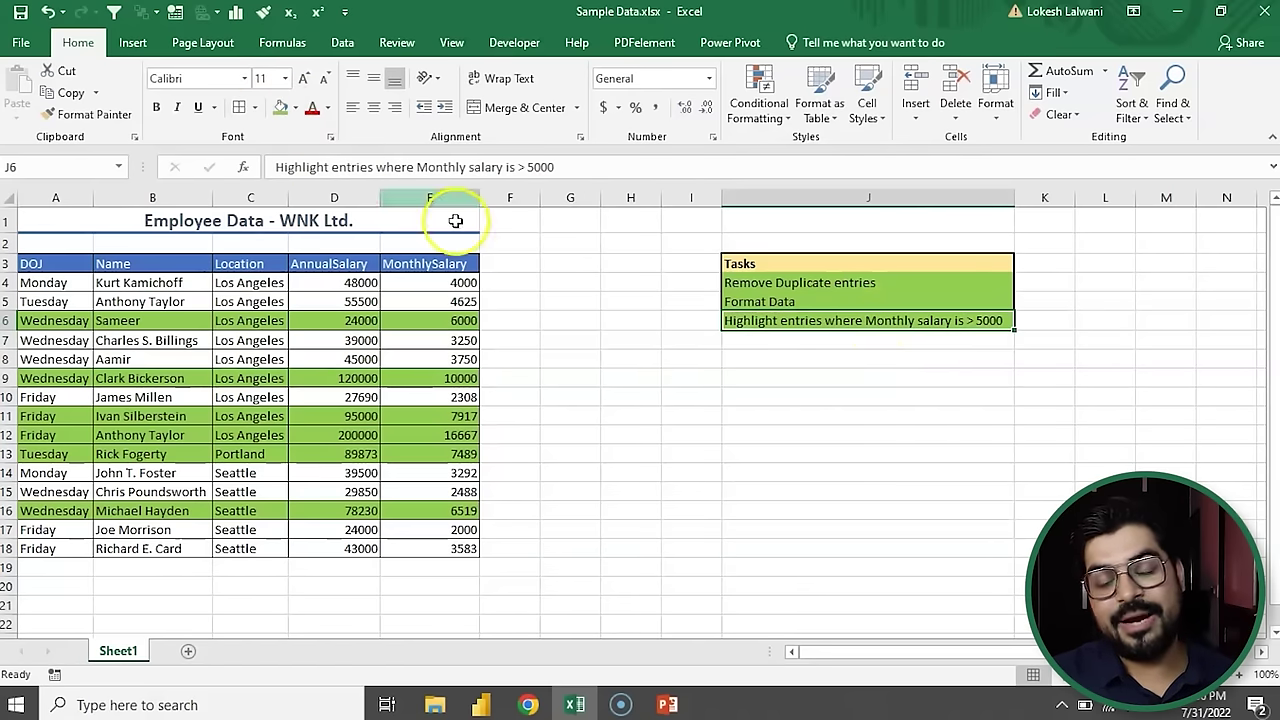